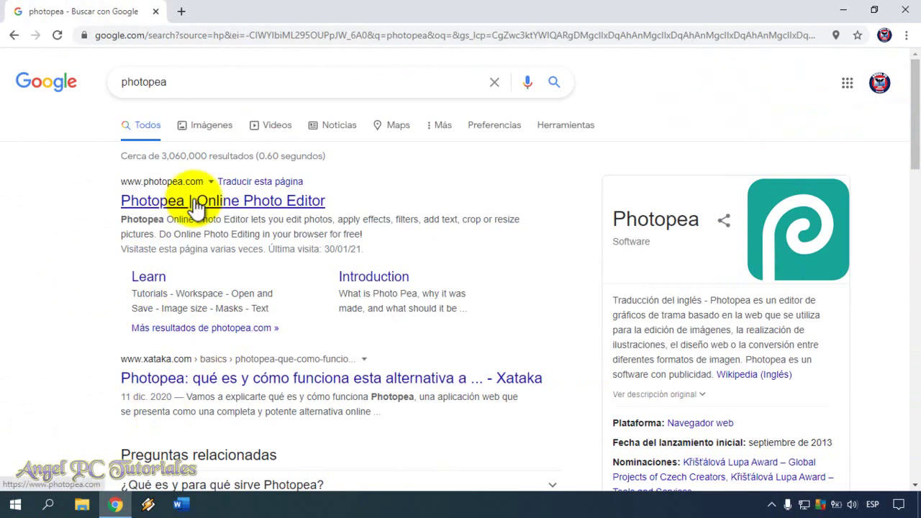
- Open Photopea from the search results and have Chrome translate its interface into Spanish
{"action": "left_click", "coordinate": [167, 206]}
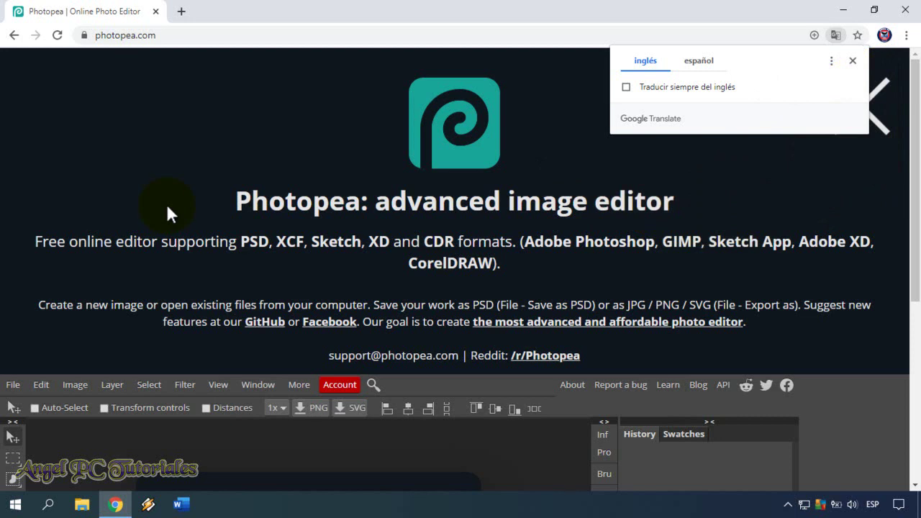
{"action": "left_click", "coordinate": [705, 63]}
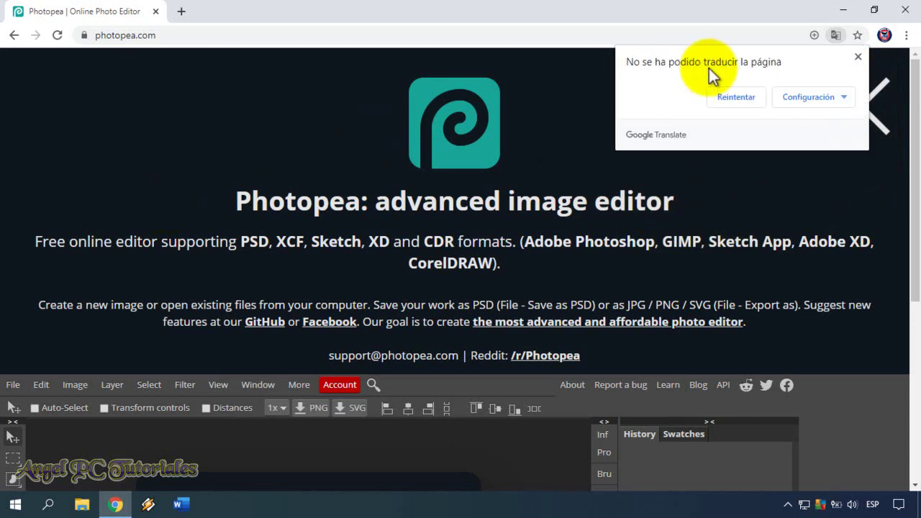
{"action": "left_click", "coordinate": [725, 92]}
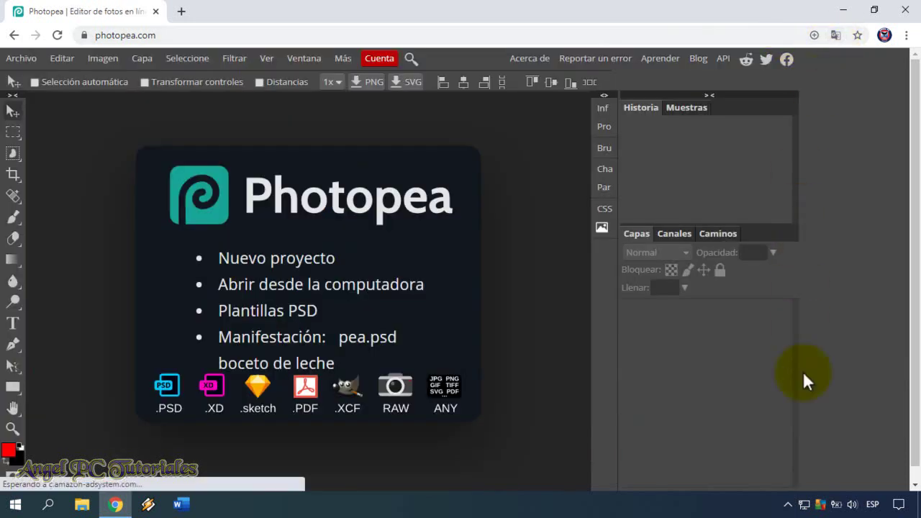
{"action": "right_click", "coordinate": [794, 407]}
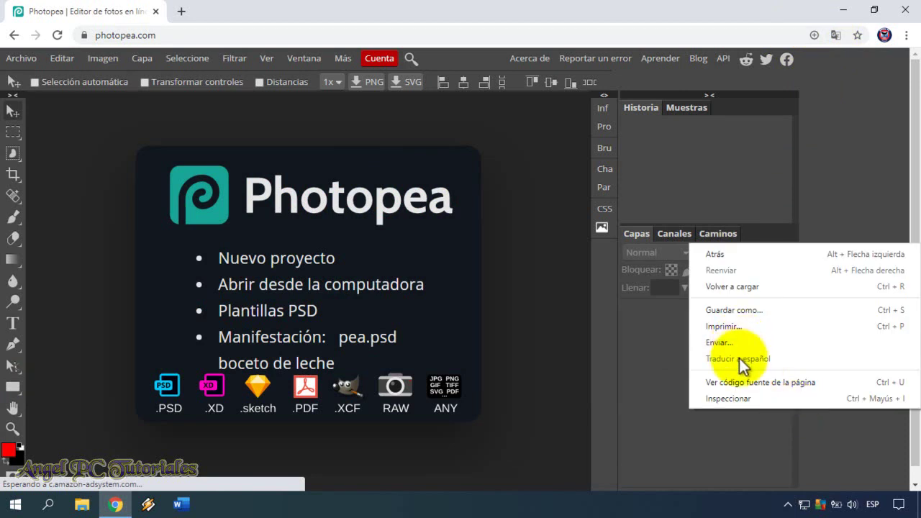
{"action": "left_click", "coordinate": [863, 194]}
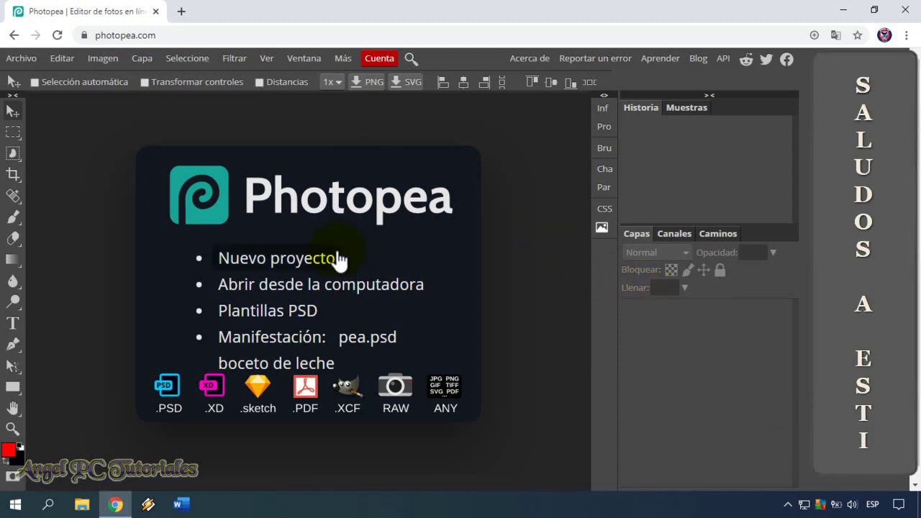
- Create a new blank 800×800 document from the Youtube Profile preset
{"action": "left_click", "coordinate": [274, 261]}
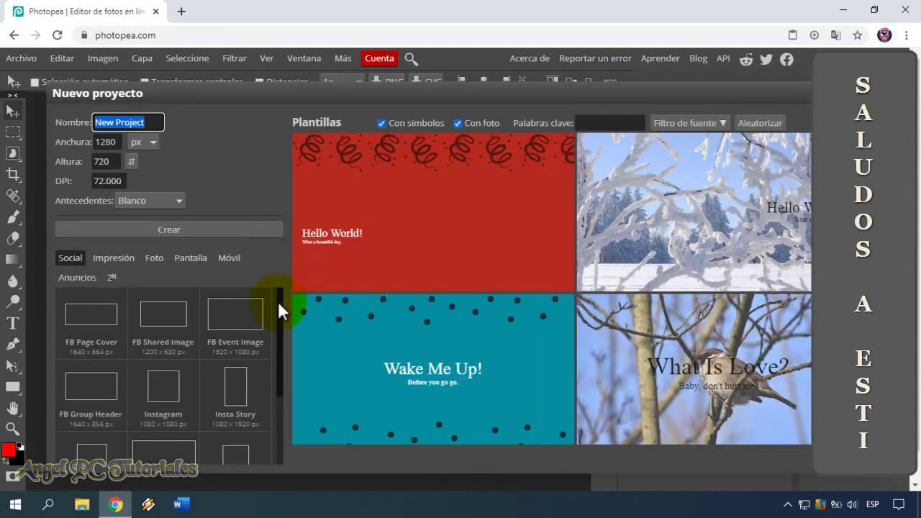
{"action": "scroll", "coordinate": [275, 334], "scroll_direction": "down", "scroll_amount": 1}
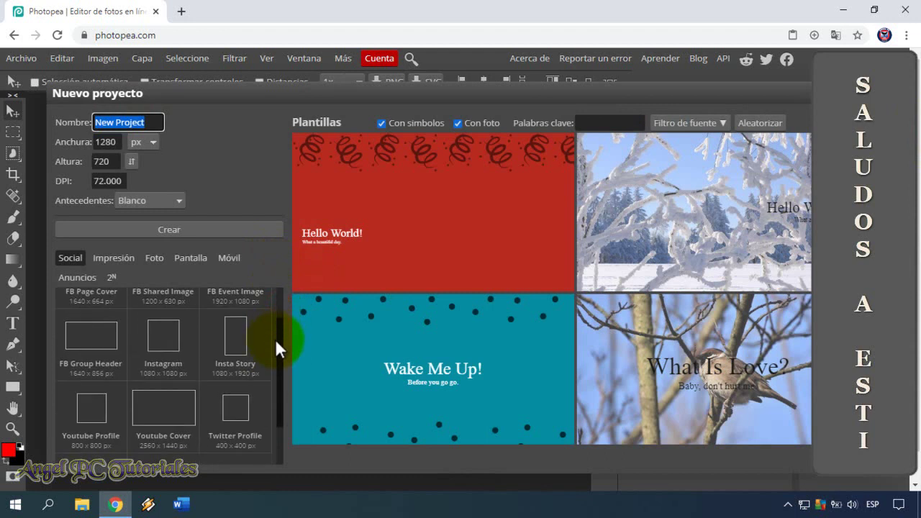
{"action": "left_click", "coordinate": [92, 441]}
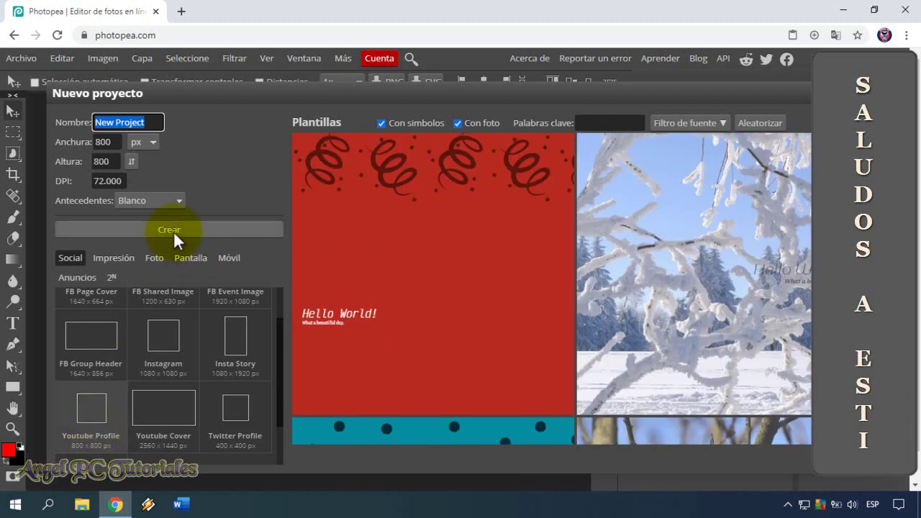
{"action": "left_click", "coordinate": [166, 230]}
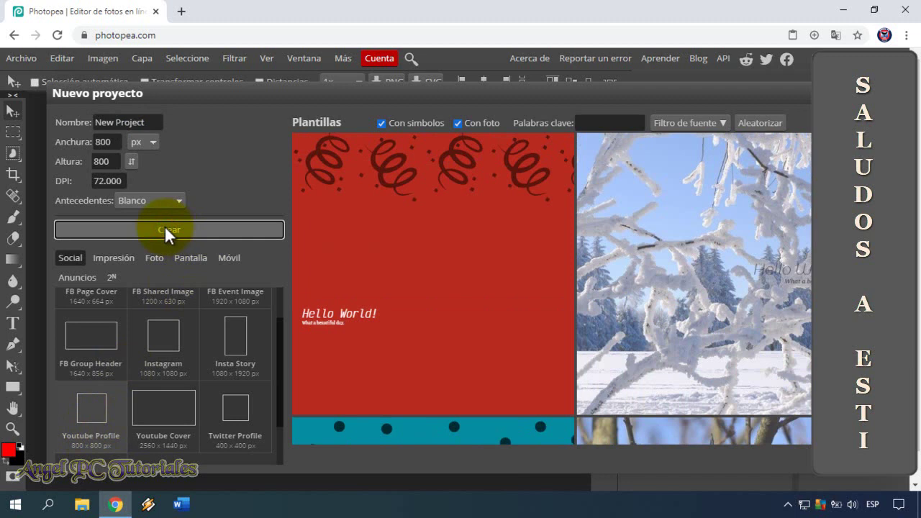
{"action": "left_click", "coordinate": [165, 230]}
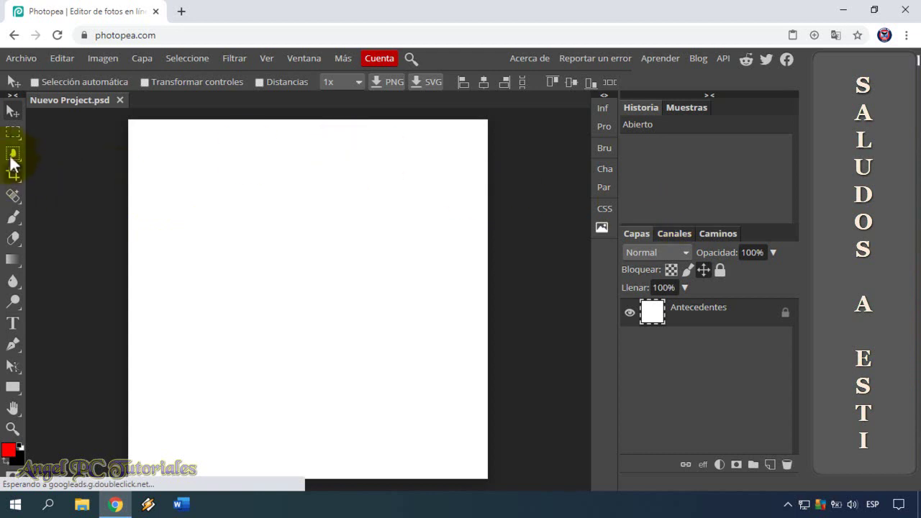
- Paint-bucket the whole canvas with foreground colour 008fff, replacing the white background
{"action": "right_click", "coordinate": [13, 259]}
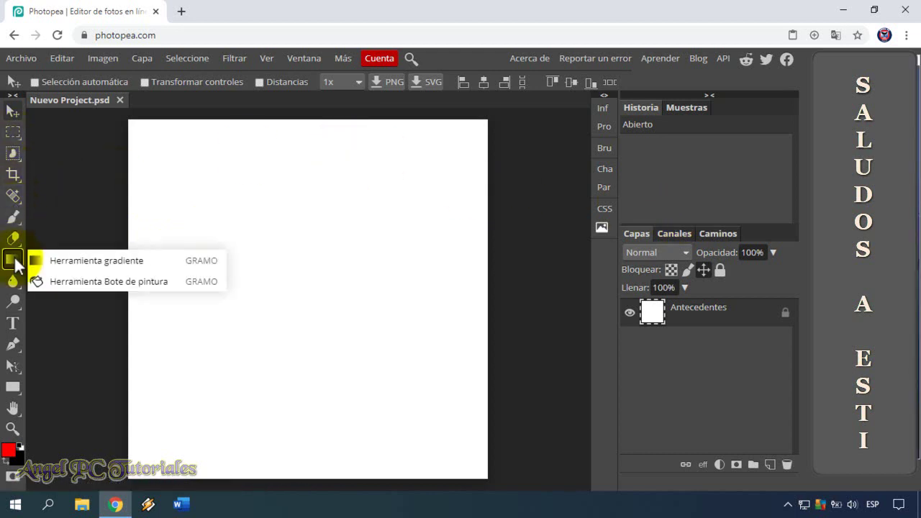
{"action": "left_click", "coordinate": [73, 281]}
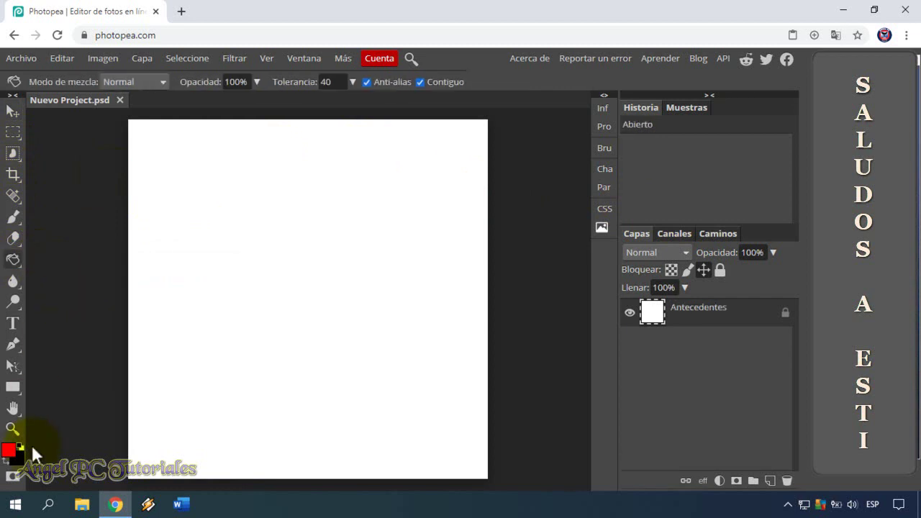
{"action": "left_click", "coordinate": [10, 449]}
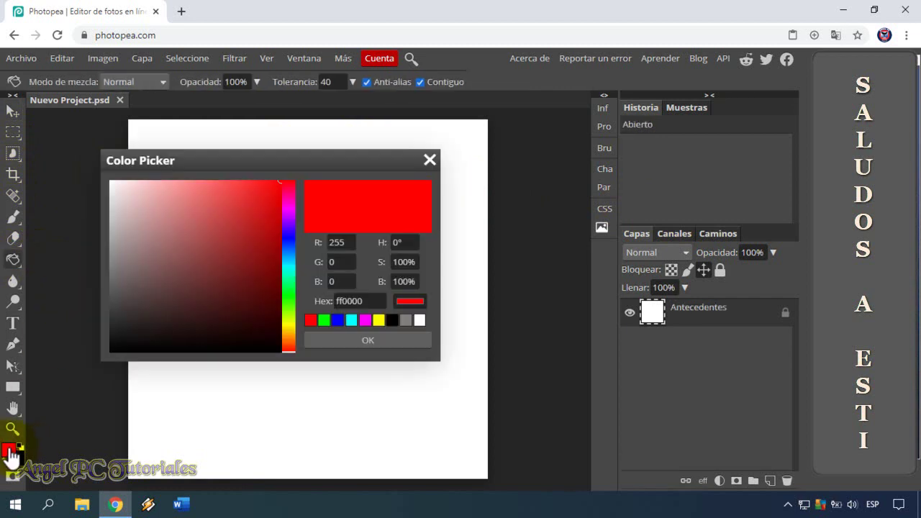
{"action": "left_click", "coordinate": [286, 252]}
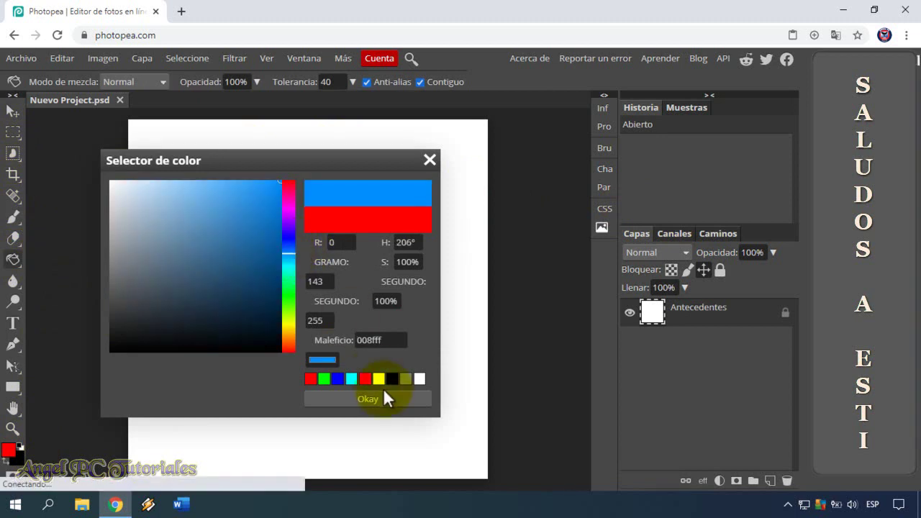
{"action": "left_click", "coordinate": [358, 403]}
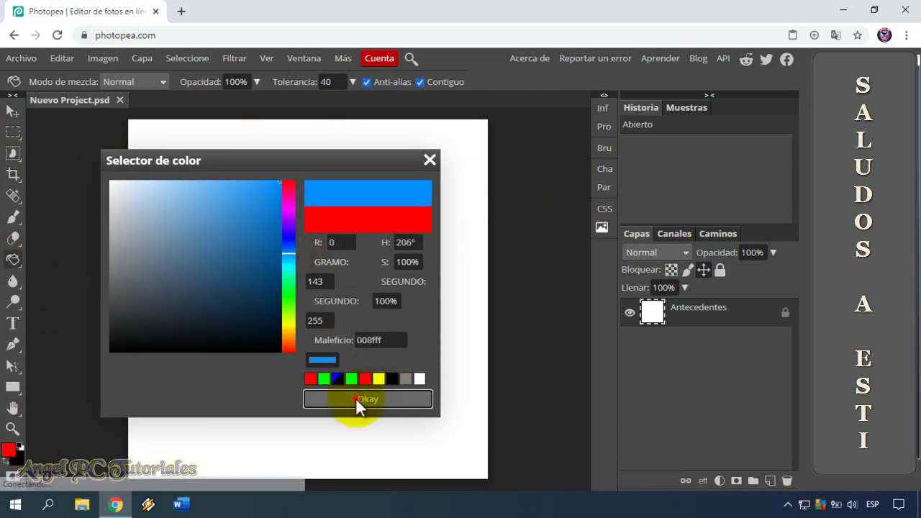
{"action": "left_click", "coordinate": [356, 400]}
{"action": "left_click", "coordinate": [285, 296]}
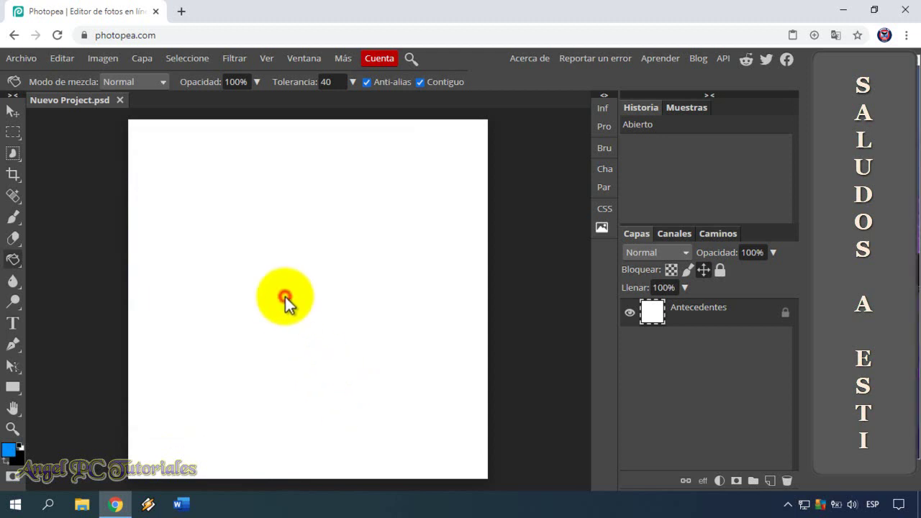
{"action": "left_click", "coordinate": [285, 296]}
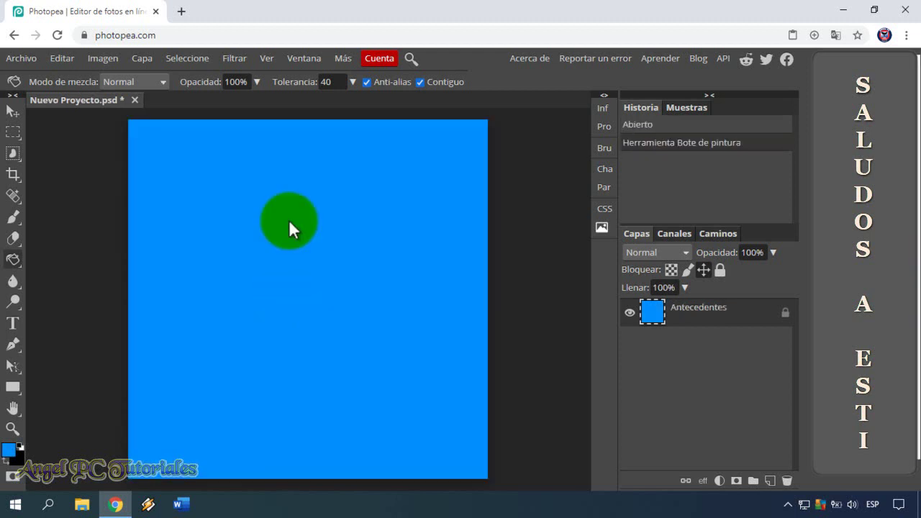
{"action": "left_click", "coordinate": [13, 111]}
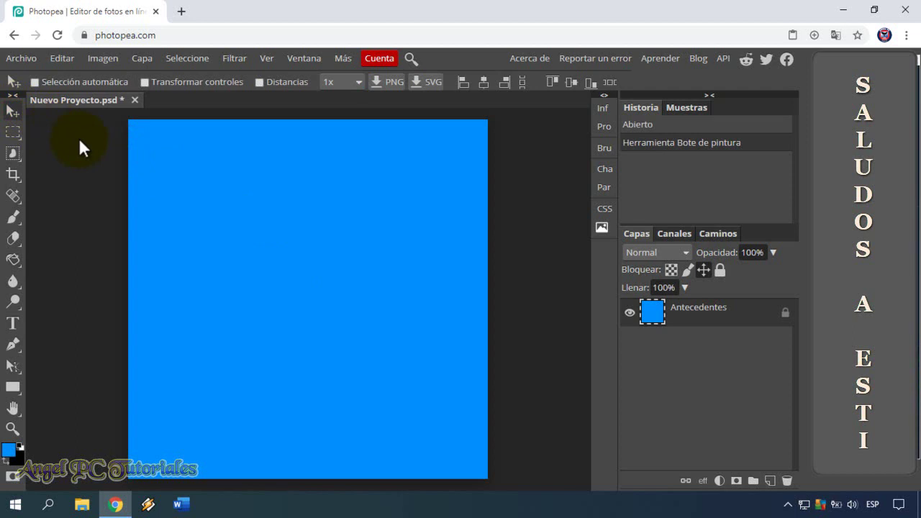
{"action": "left_click", "coordinate": [16, 61]}
{"action": "mouse_move", "coordinate": [43, 139]}
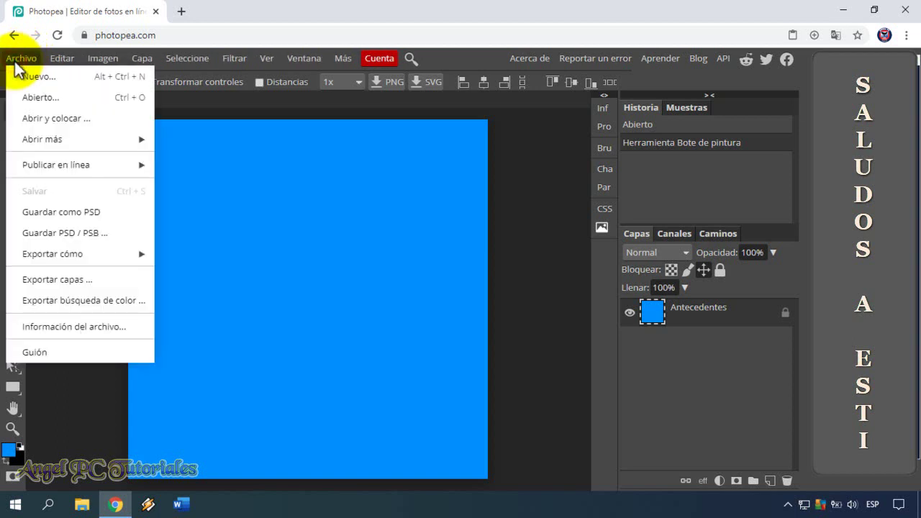
{"action": "left_click", "coordinate": [81, 119]}
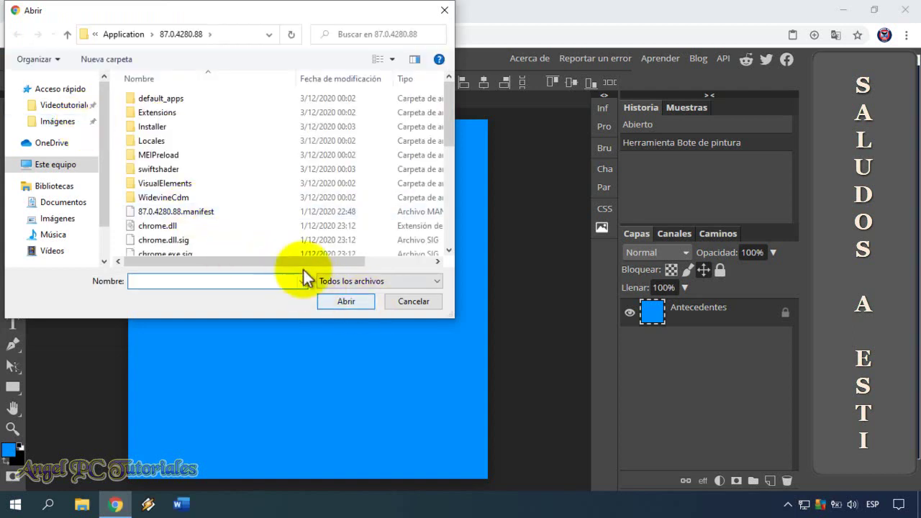
{"action": "left_click", "coordinate": [403, 304]}
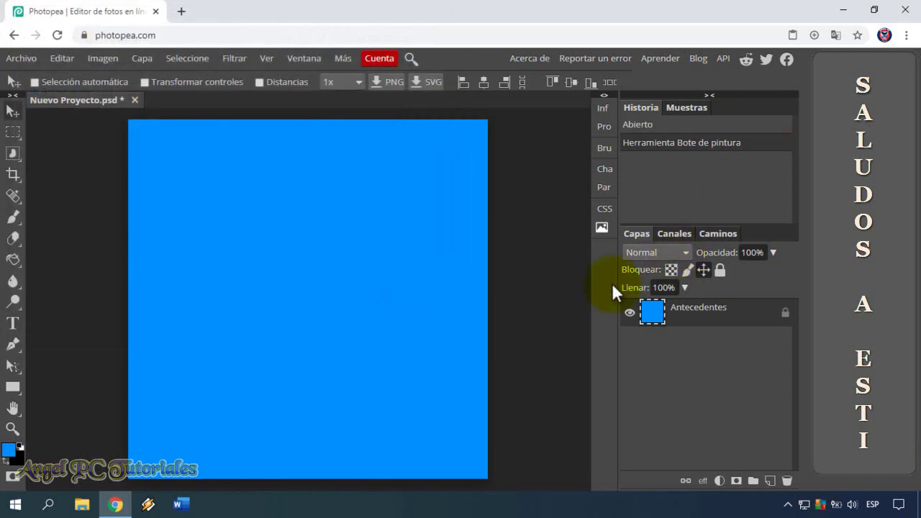
{"action": "left_click", "coordinate": [463, 194]}
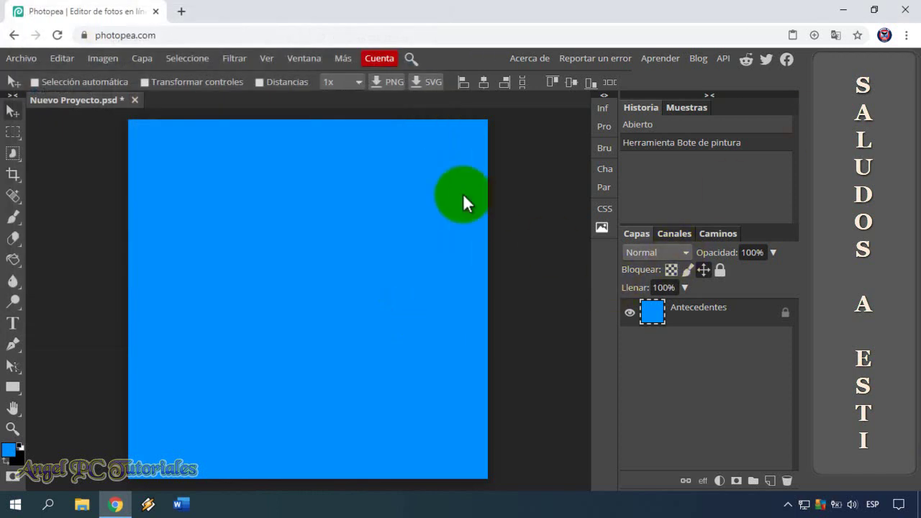
- Search Google Images for 'fondos de colores degradados' in a new tab
{"action": "left_click", "coordinate": [182, 11]}
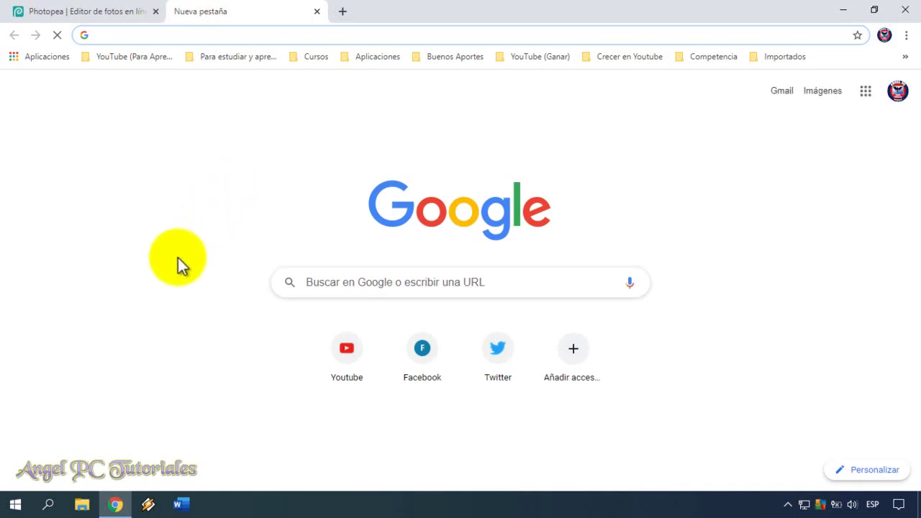
{"action": "type", "text": "fo"}
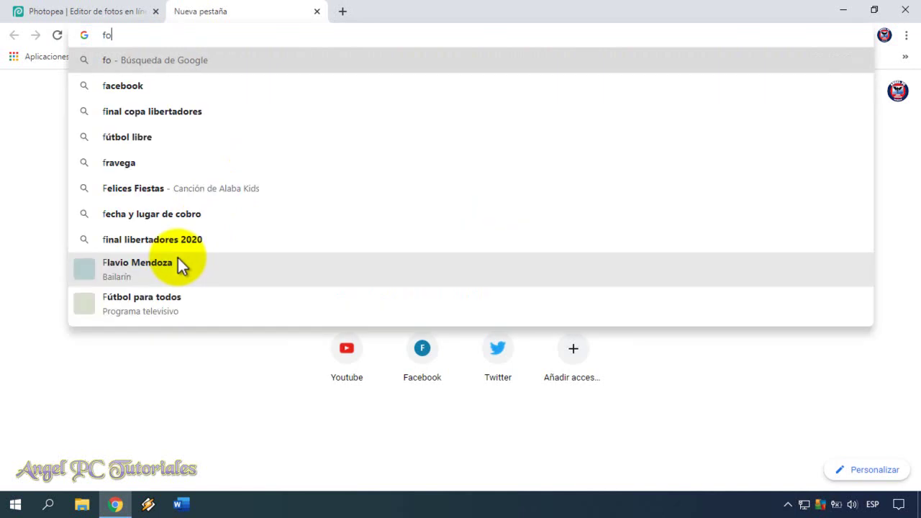
{"action": "type", "text": "ndos"}
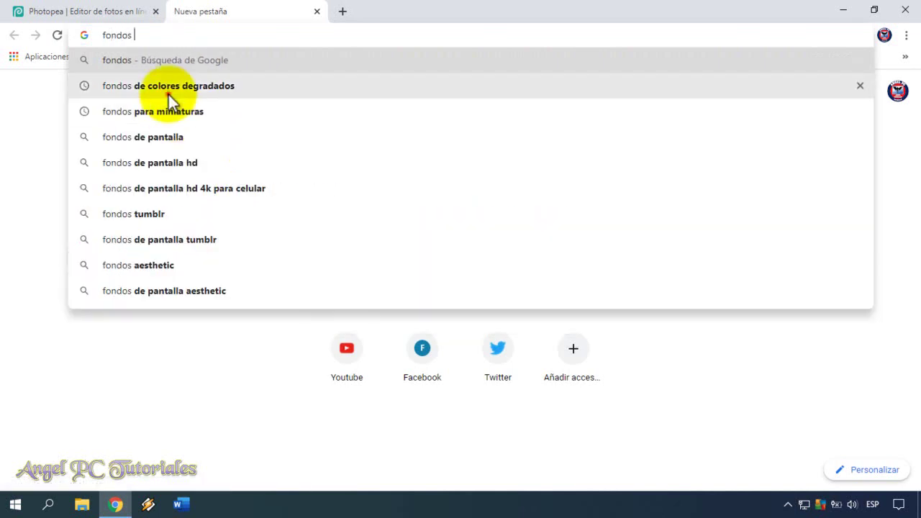
{"action": "left_click", "coordinate": [169, 94]}
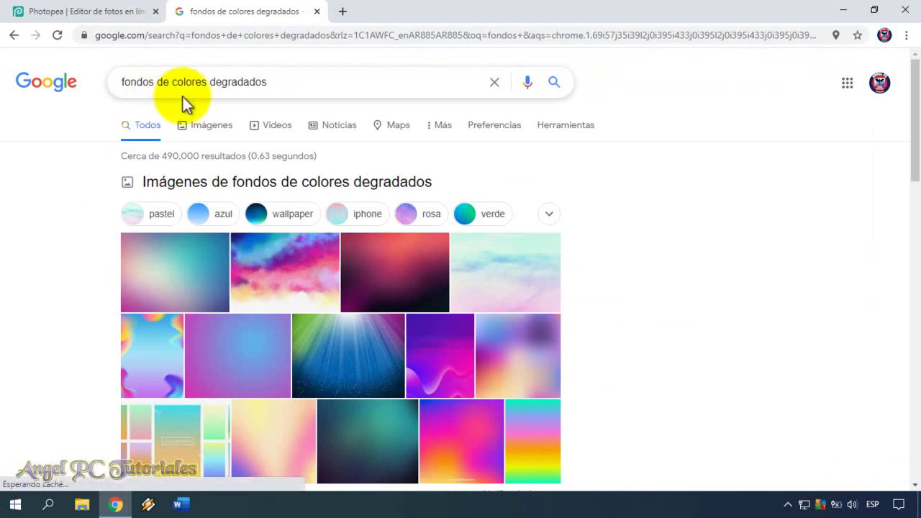
{"action": "left_click", "coordinate": [195, 126]}
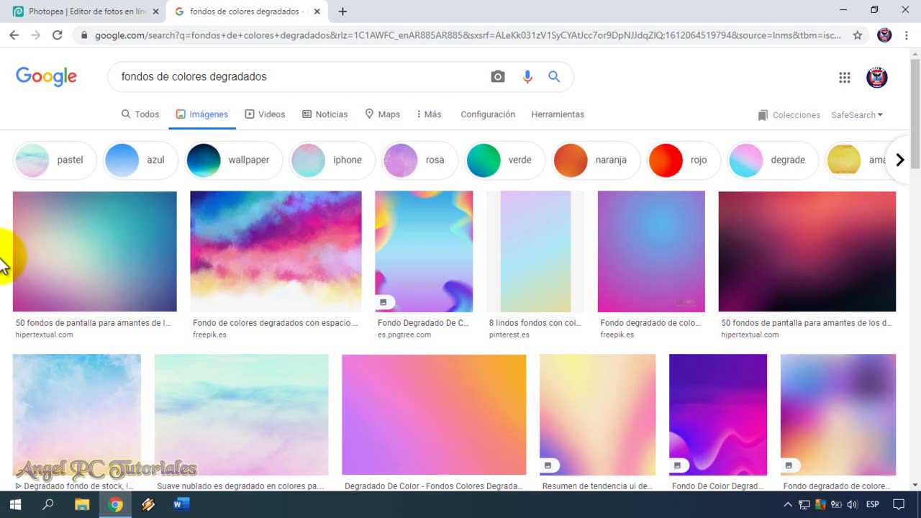
- Open the first pink-teal gradient image full-size in its own tab
{"action": "left_click", "coordinate": [75, 256]}
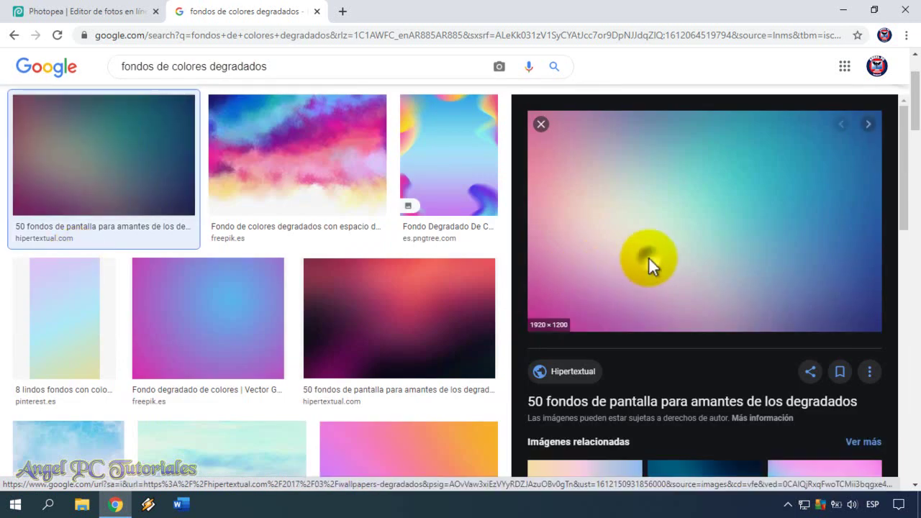
{"action": "right_click", "coordinate": [649, 265]}
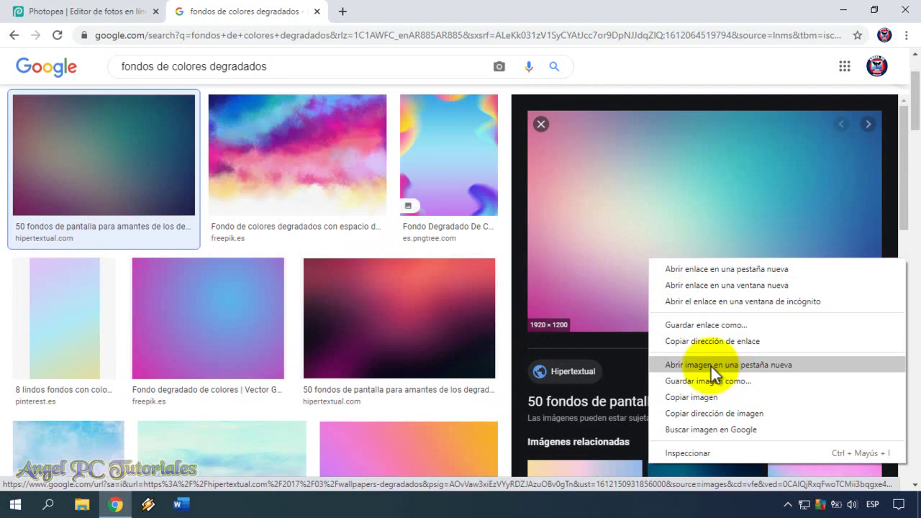
{"action": "left_click", "coordinate": [711, 366]}
{"action": "left_click", "coordinate": [431, 10]}
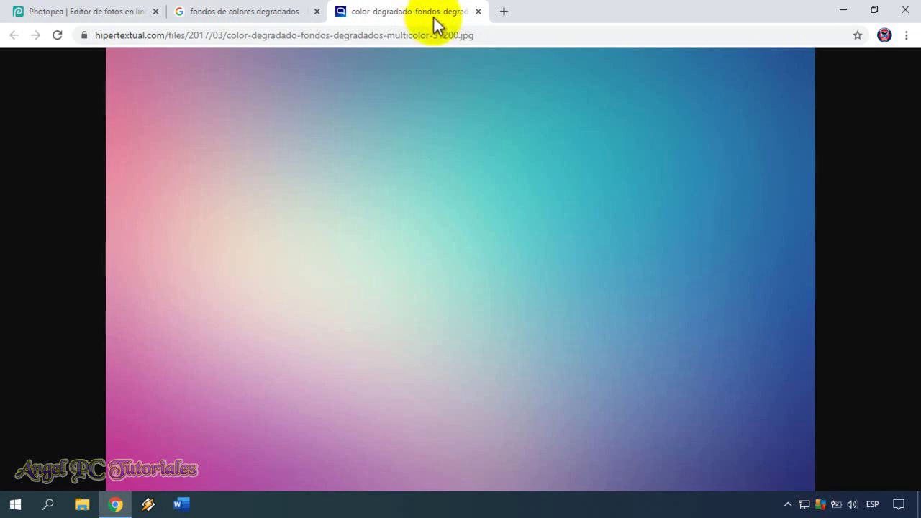
- Drag the gradient image from its Chrome tab onto the blue Photopea canvas
{"action": "left_click", "coordinate": [491, 128]}
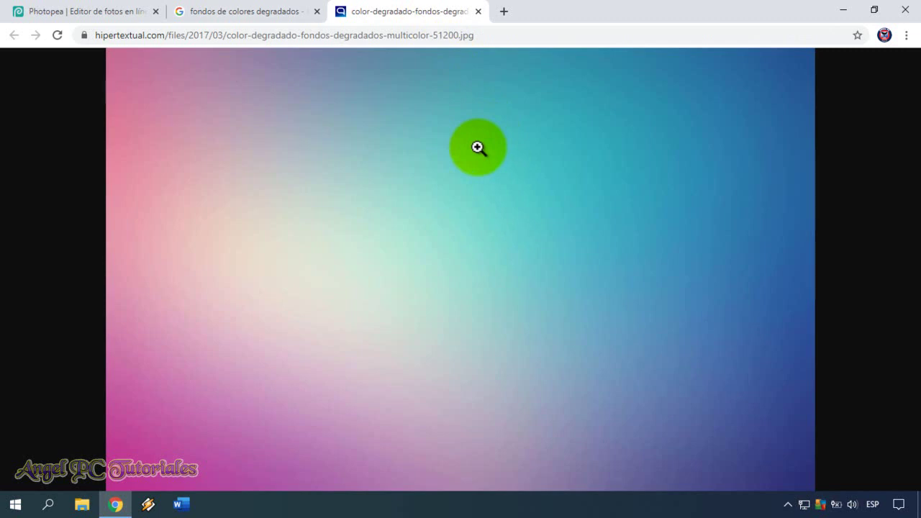
{"action": "left_click_drag", "start_coordinate": [460, 189], "coordinate": [90, 4]}
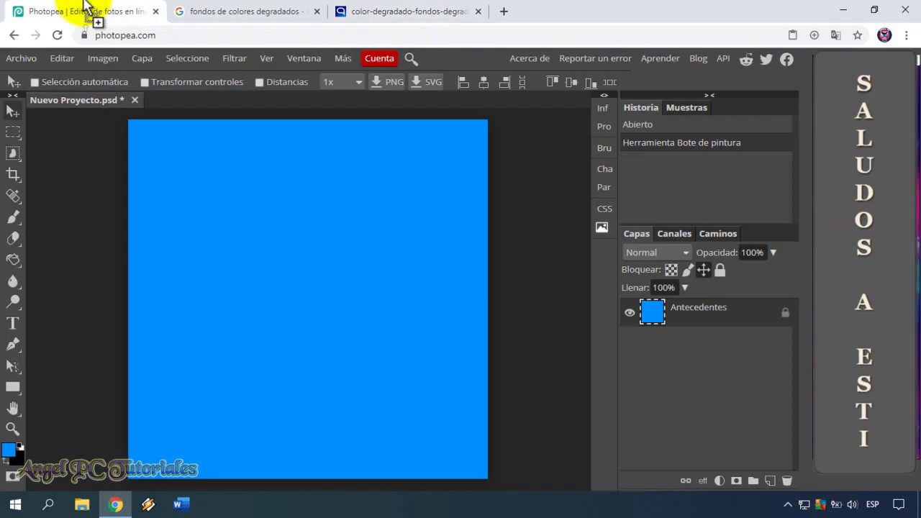
{"action": "left_click_drag", "start_coordinate": [90, 3], "coordinate": [295, 303]}
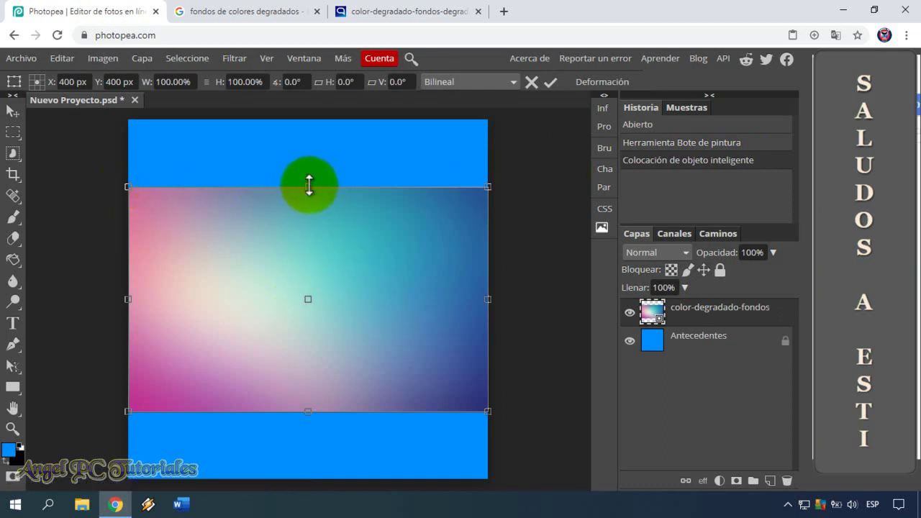
- Stretch the gradient layer to the canvas top and bottom edges and commit the transform
{"action": "left_click_drag", "start_coordinate": [309, 185], "coordinate": [309, 119]}
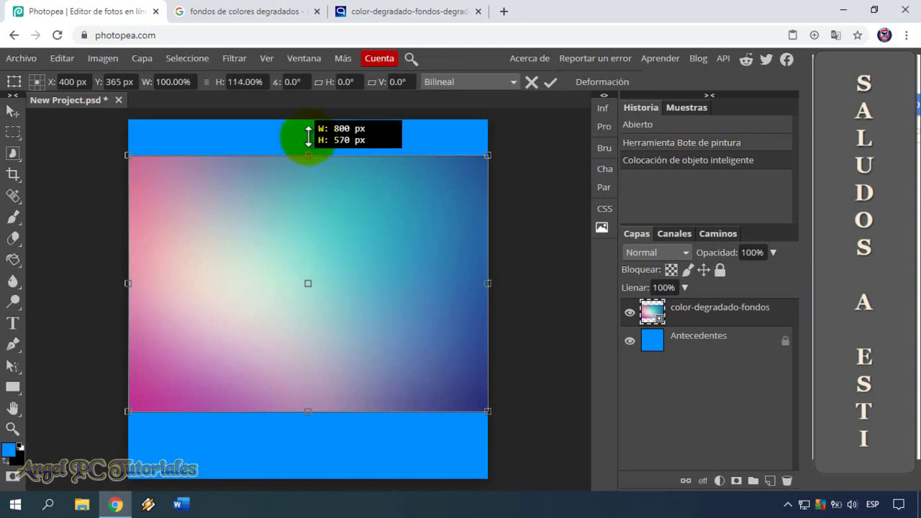
{"action": "left_click_drag", "start_coordinate": [308, 413], "coordinate": [309, 479]}
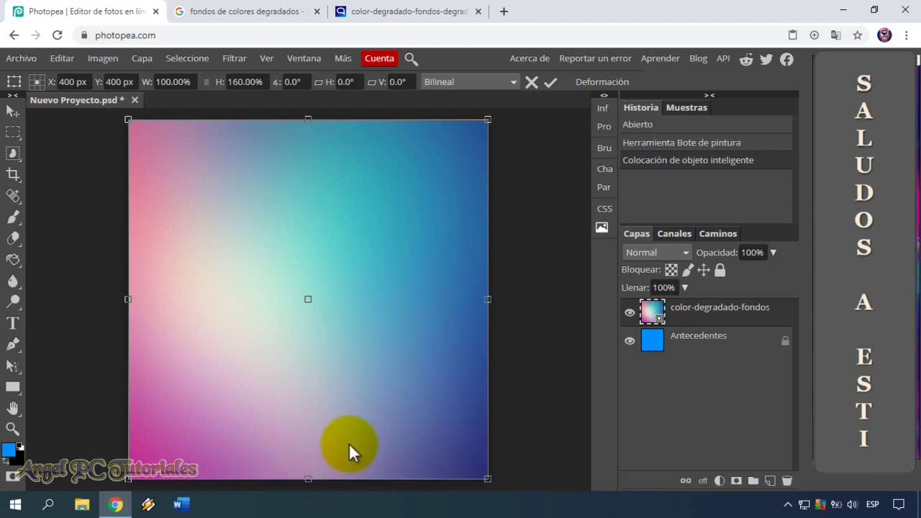
{"action": "key", "text": "Return"}
- Close the gradient image's tab and return to the gradient search results
{"action": "left_click", "coordinate": [476, 11]}
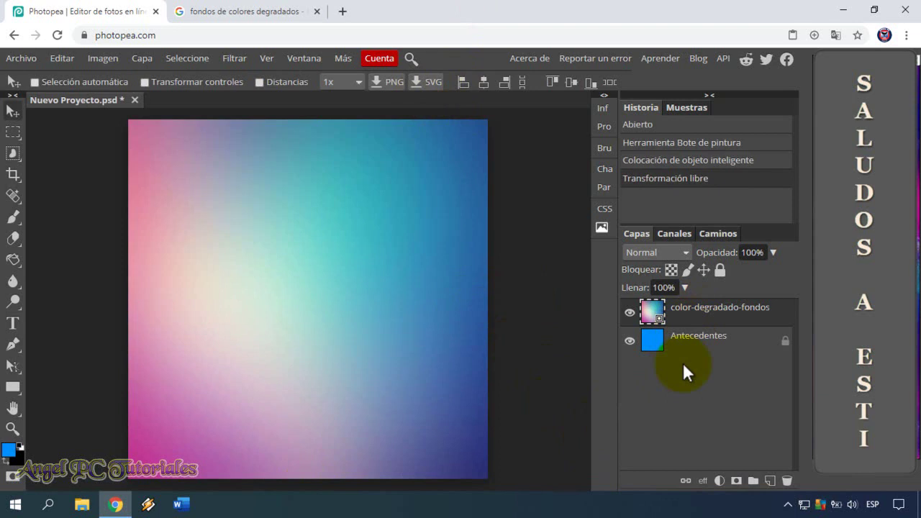
{"action": "left_click", "coordinate": [460, 323]}
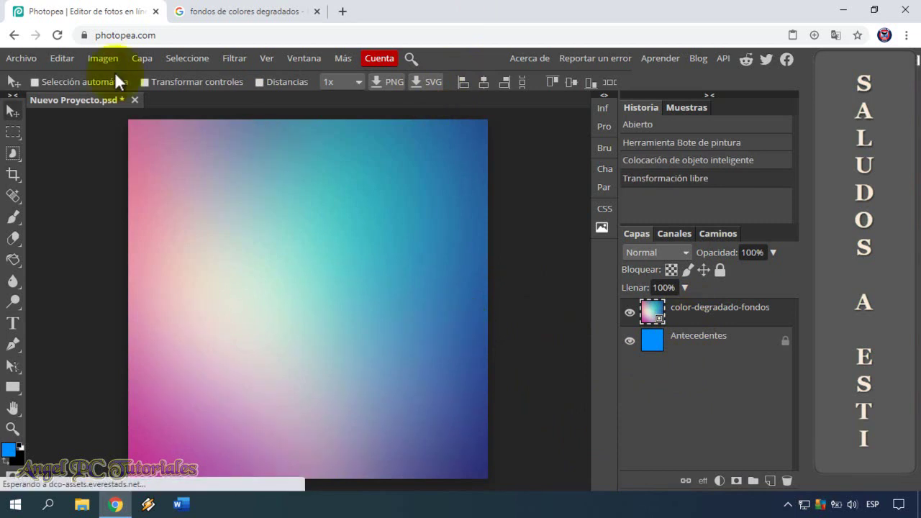
{"action": "left_click", "coordinate": [26, 61]}
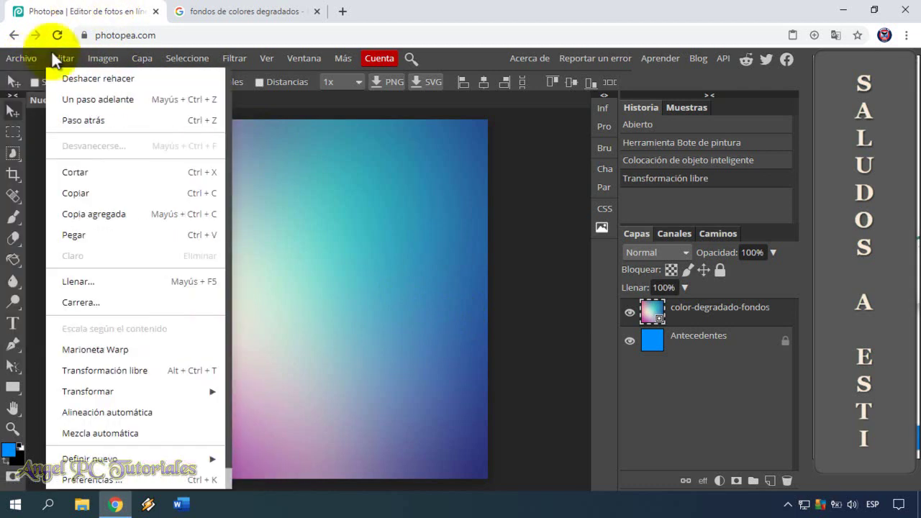
{"action": "left_click", "coordinate": [27, 61]}
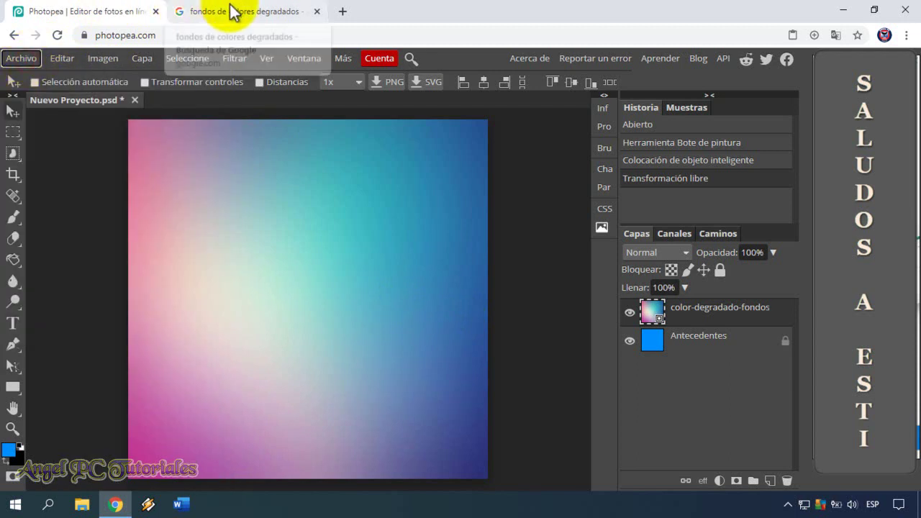
- Replace the image search with 'personajes de fortnite png'
{"action": "left_click", "coordinate": [230, 11]}
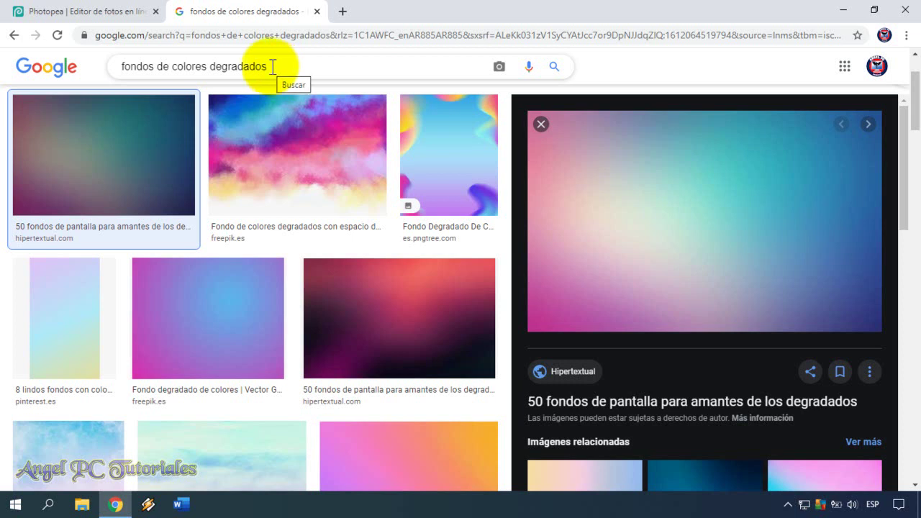
{"action": "triple_click", "coordinate": [272, 67]}
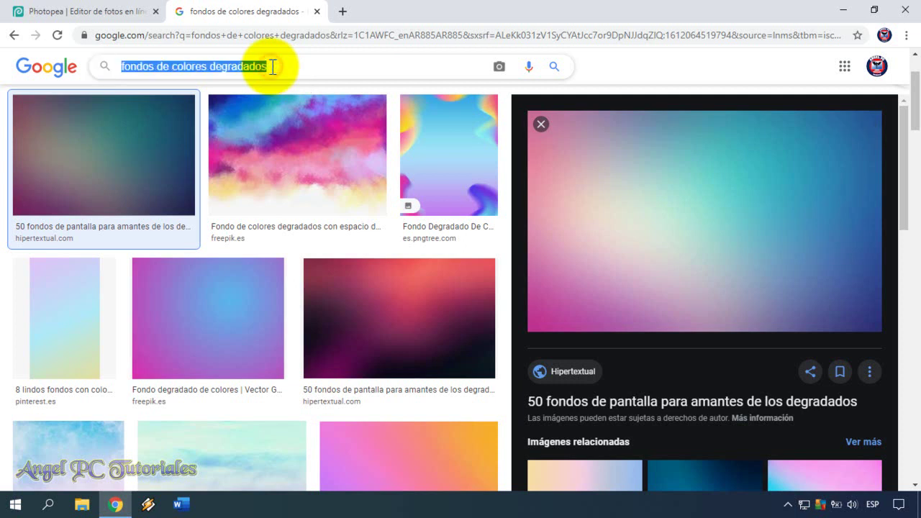
{"action": "type", "text": "personajes"}
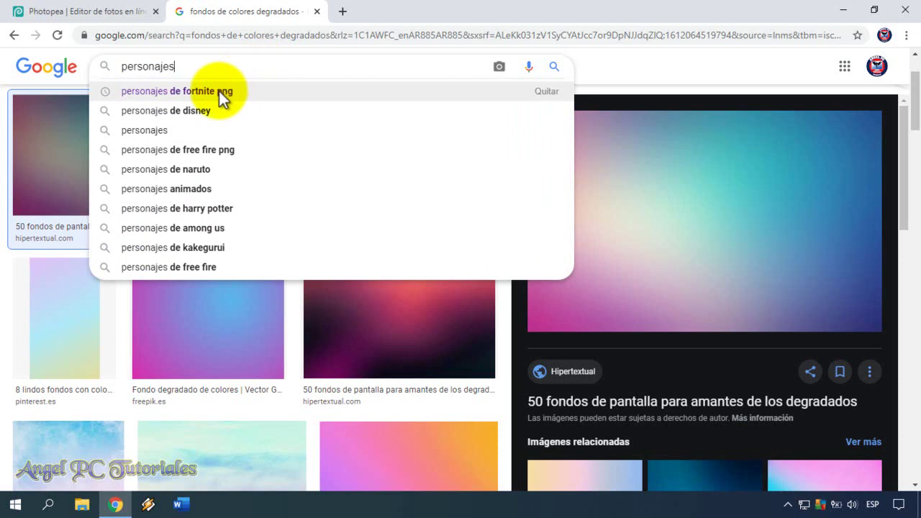
{"action": "left_click", "coordinate": [218, 90]}
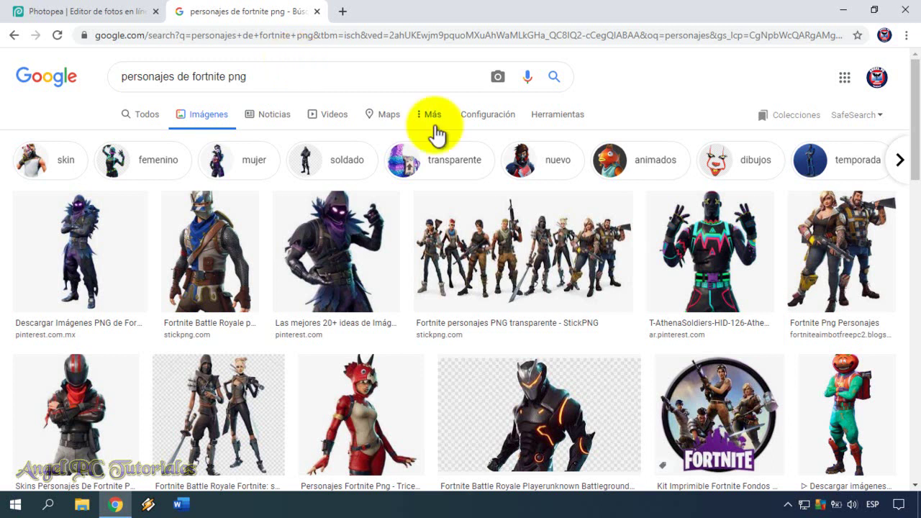
- Open the armored Fortnite character full-size in a new tab, view it, then close it
{"action": "left_click", "coordinate": [536, 416]}
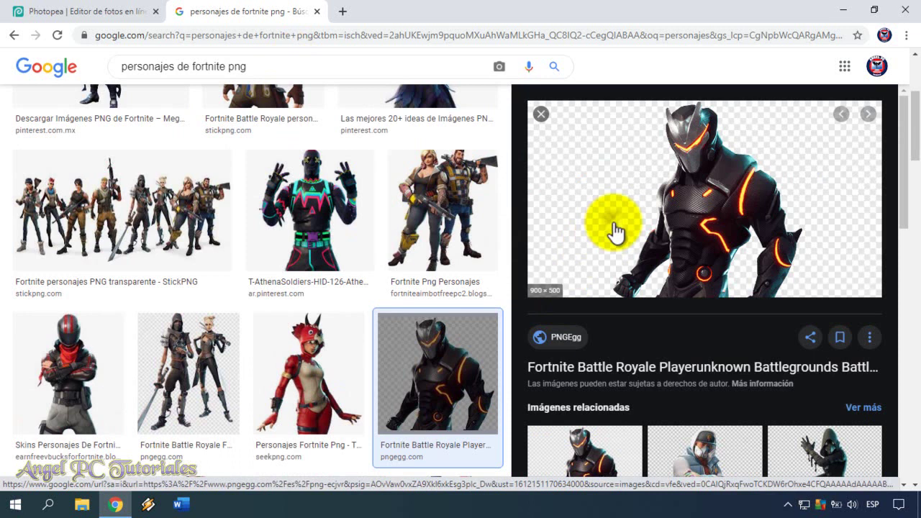
{"action": "right_click", "coordinate": [614, 223]}
{"action": "left_click", "coordinate": [646, 329]}
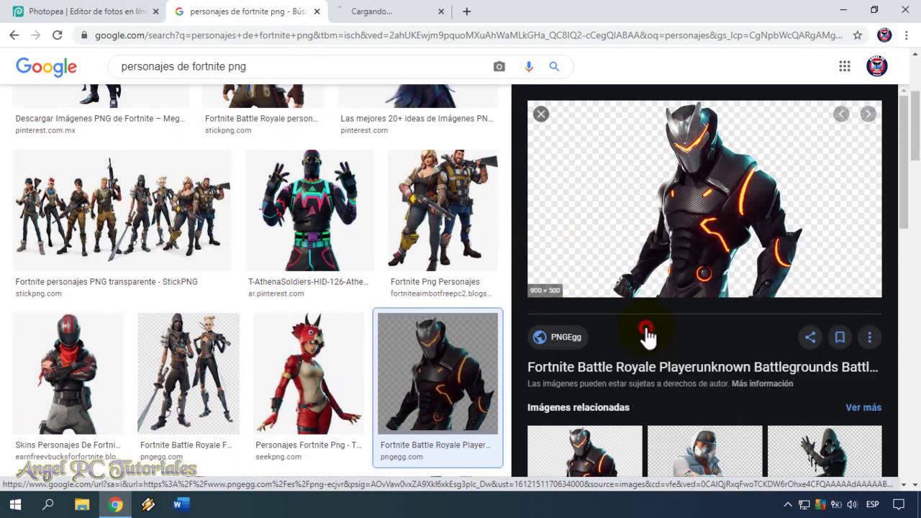
{"action": "left_click", "coordinate": [432, 10]}
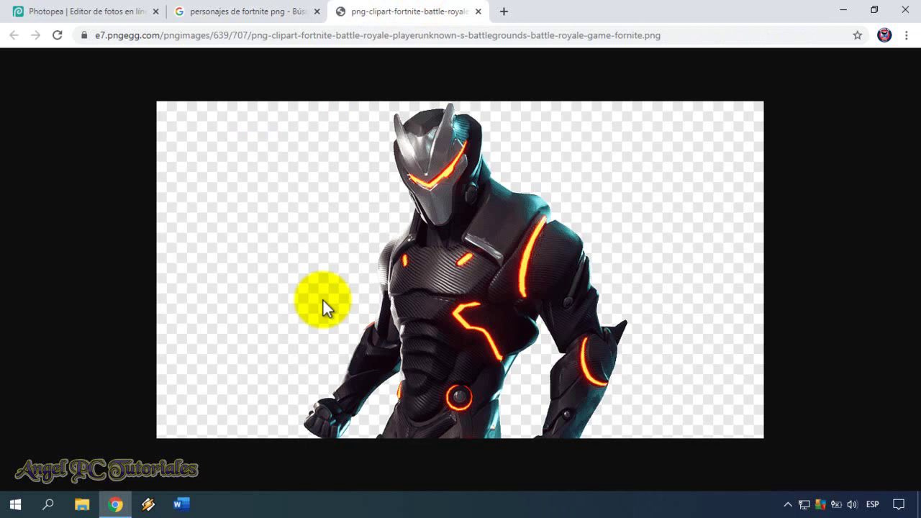
{"action": "left_click", "coordinate": [478, 11]}
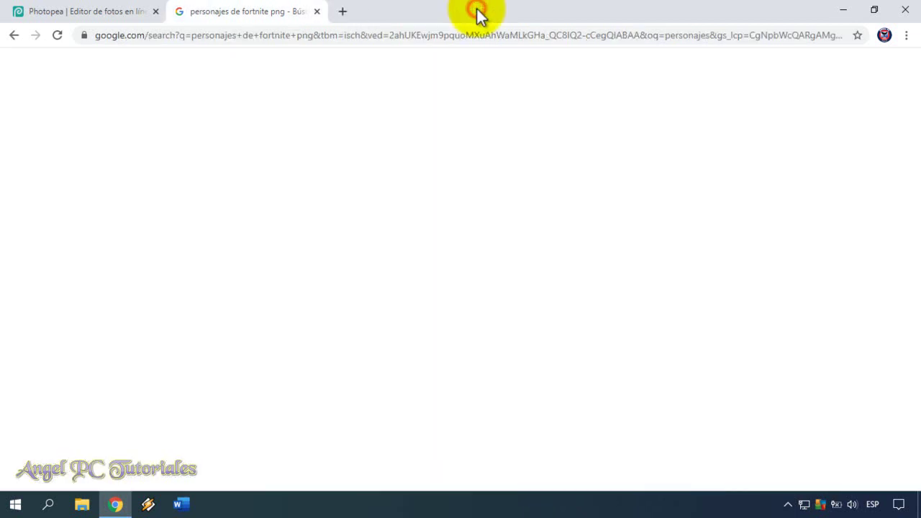
- Open the red-masked character's image full-size in a new tab and view it
{"action": "left_click", "coordinate": [71, 417]}
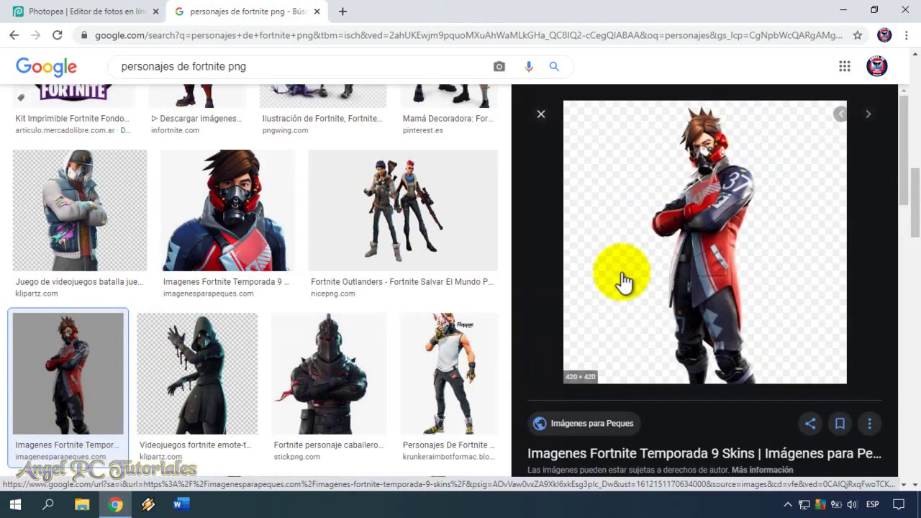
{"action": "right_click", "coordinate": [623, 275]}
{"action": "left_click", "coordinate": [653, 379]}
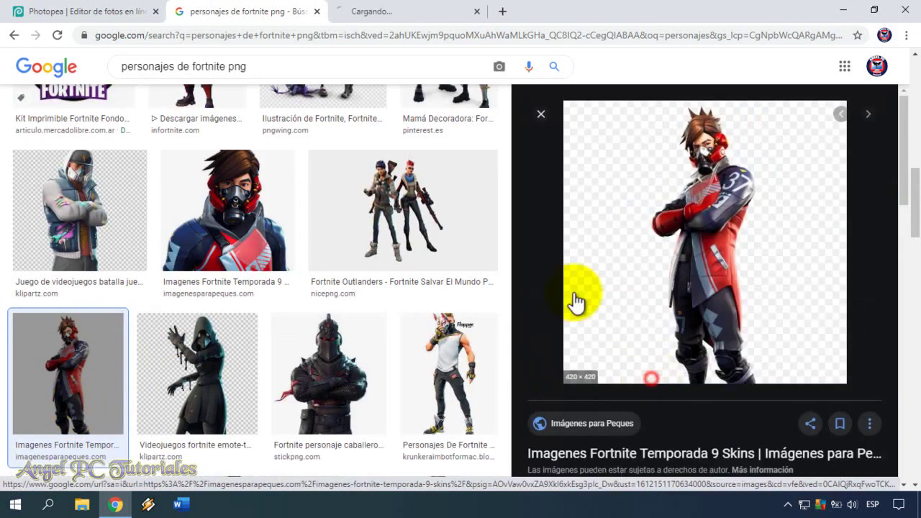
{"action": "left_click", "coordinate": [403, 8]}
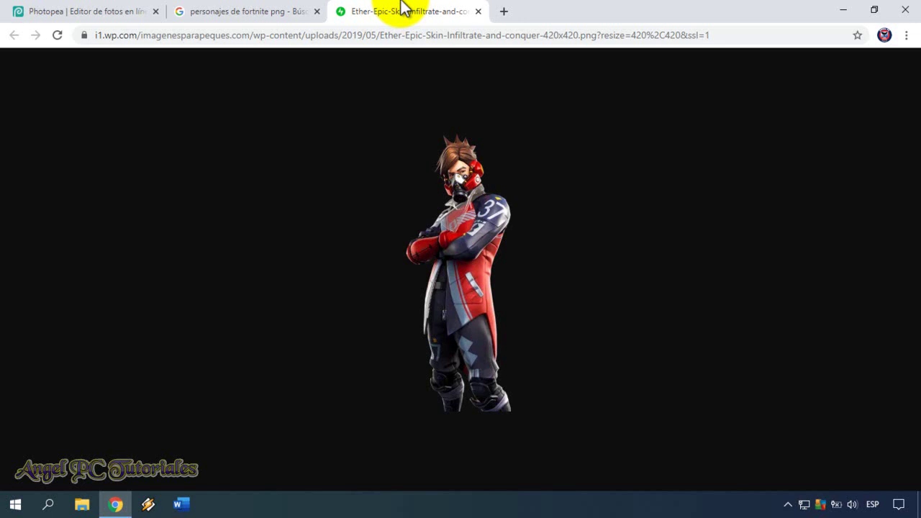
- Place the red-masked character on the gradient, enlarge it, and centre it in the lower half
{"action": "mouse_move", "coordinate": [480, 251]}
{"action": "left_mouse_down"}
{"action": "mouse_move", "coordinate": [280, 182]}
{"action": "mouse_move", "coordinate": [346, 248]}
{"action": "mouse_move", "coordinate": [330, 363]}
{"action": "left_mouse_up"}
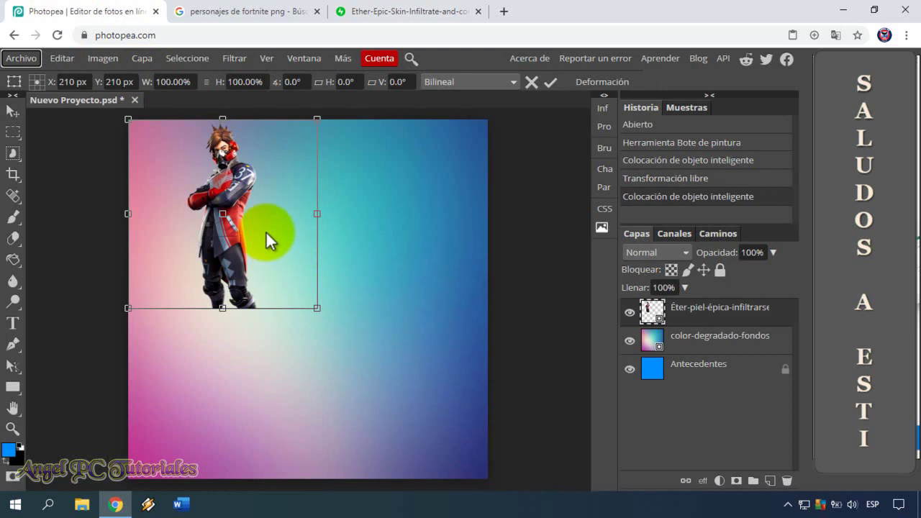
{"action": "left_click_drag", "start_coordinate": [266, 231], "coordinate": [336, 337]}
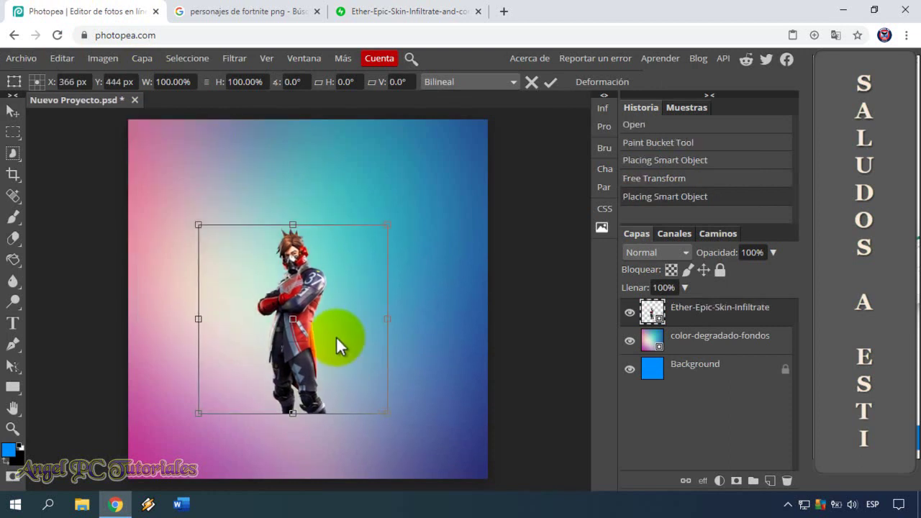
{"action": "left_click_drag", "start_coordinate": [386, 226], "coordinate": [418, 218]}
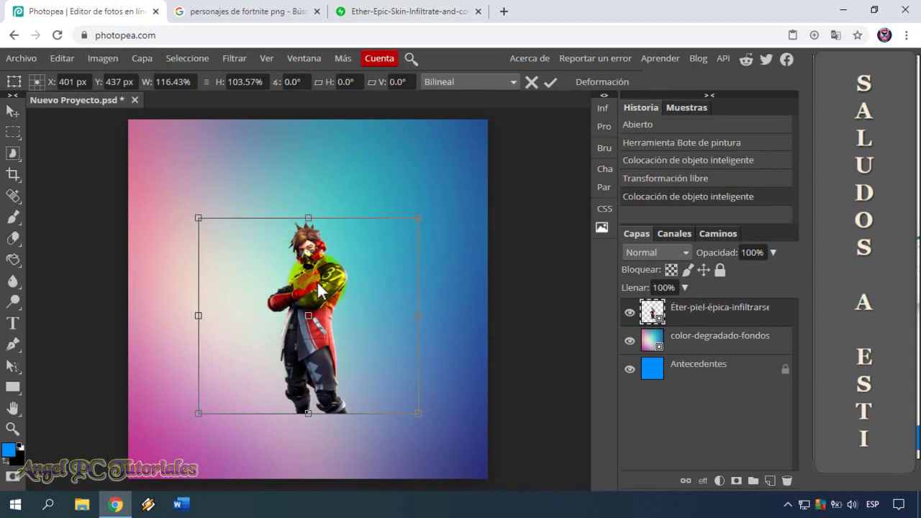
{"action": "left_click_drag", "start_coordinate": [367, 327], "coordinate": [394, 331]}
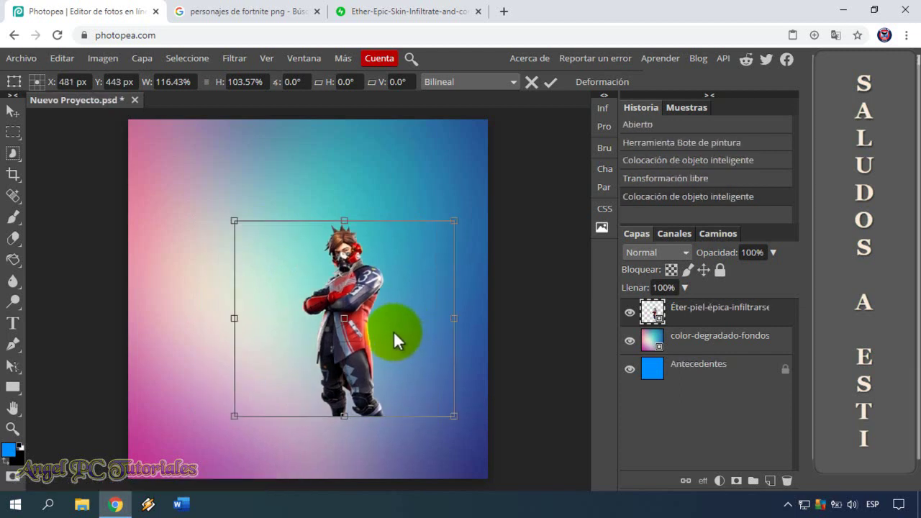
{"action": "left_click_drag", "start_coordinate": [394, 331], "coordinate": [357, 226]}
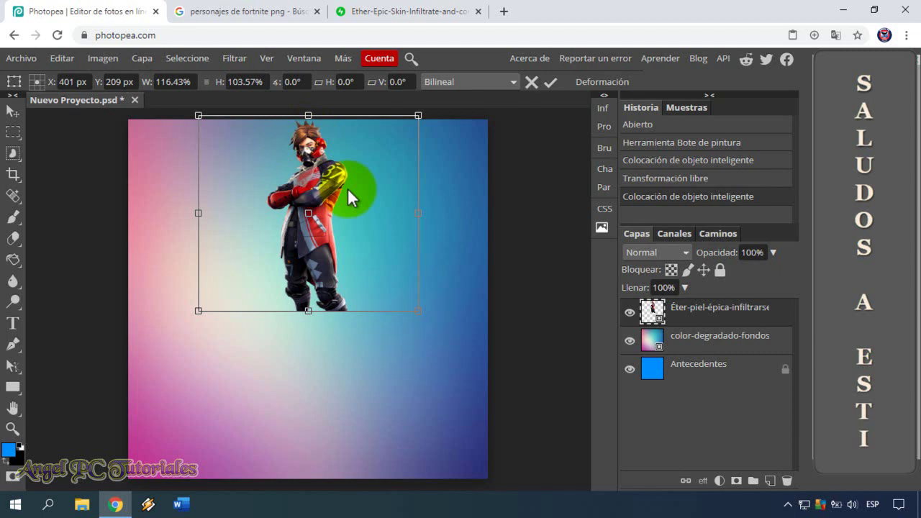
{"action": "left_click_drag", "start_coordinate": [348, 188], "coordinate": [349, 316]}
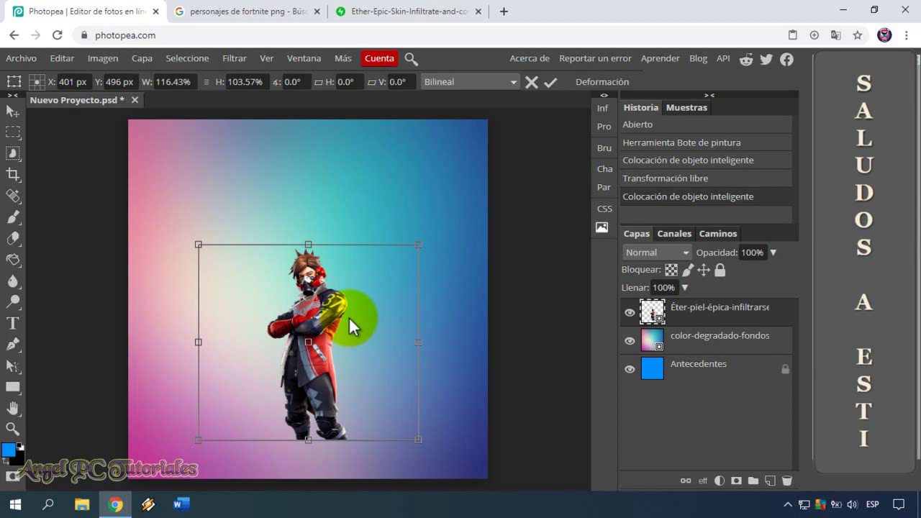
{"action": "left_click_drag", "start_coordinate": [349, 316], "coordinate": [389, 281]}
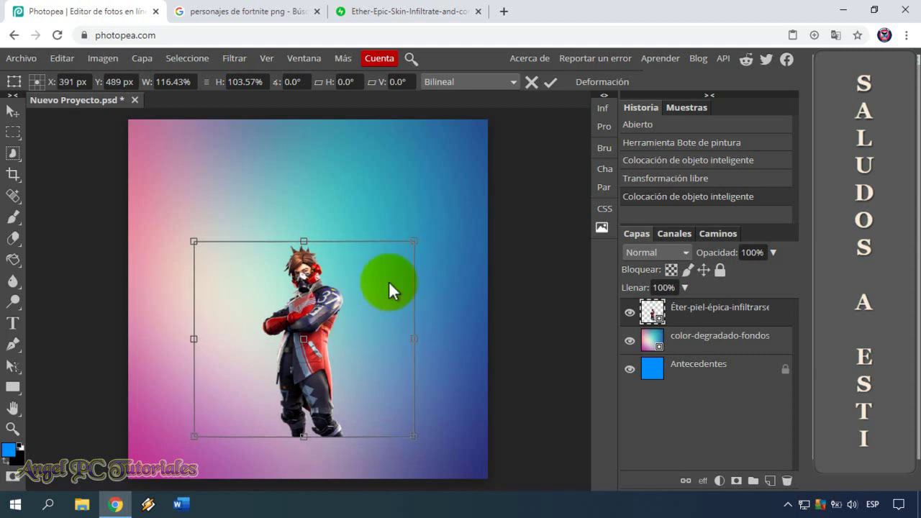
{"action": "key", "text": "Return"}
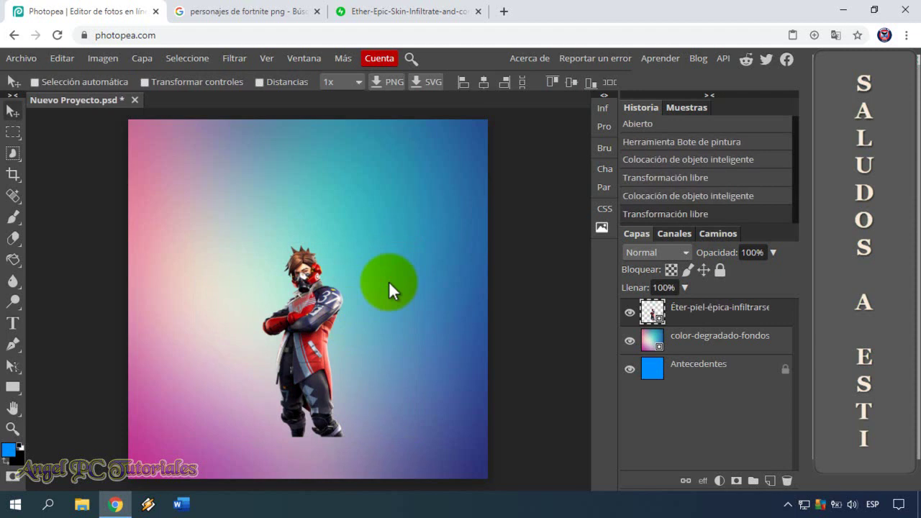
- Close the character tab and search Google Images for 'fortnite png'
{"action": "left_click", "coordinate": [477, 12]}
{"action": "left_click", "coordinate": [270, 11]}
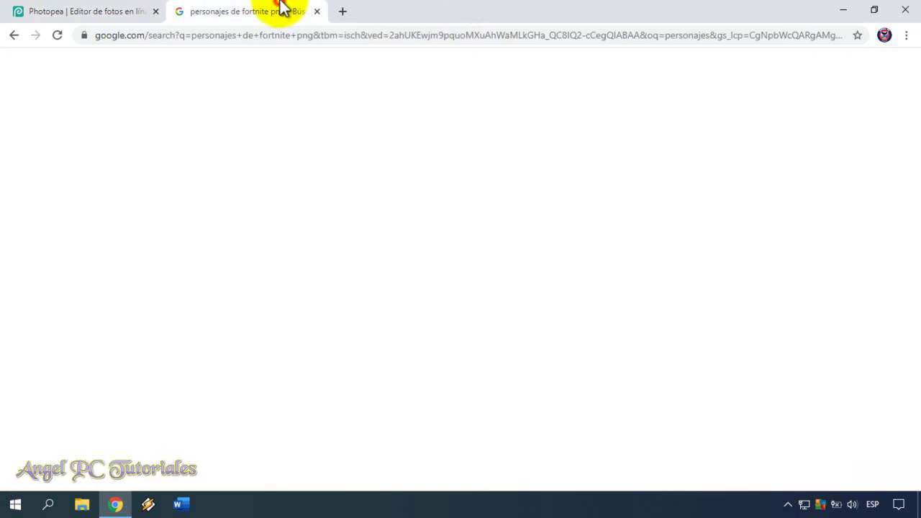
{"action": "triple_click", "coordinate": [336, 66]}
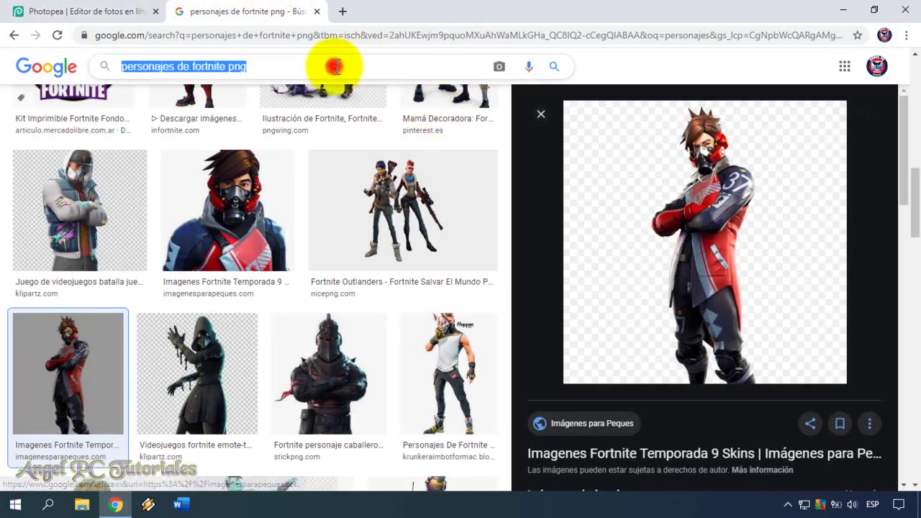
{"action": "key", "text": "BackSpace"}
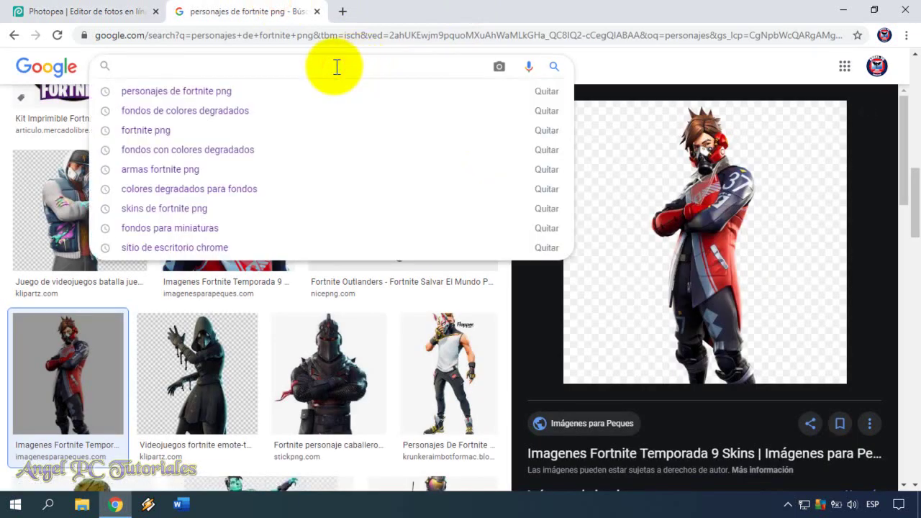
{"action": "type", "text": "f"}
{"action": "left_click", "coordinate": [165, 108]}
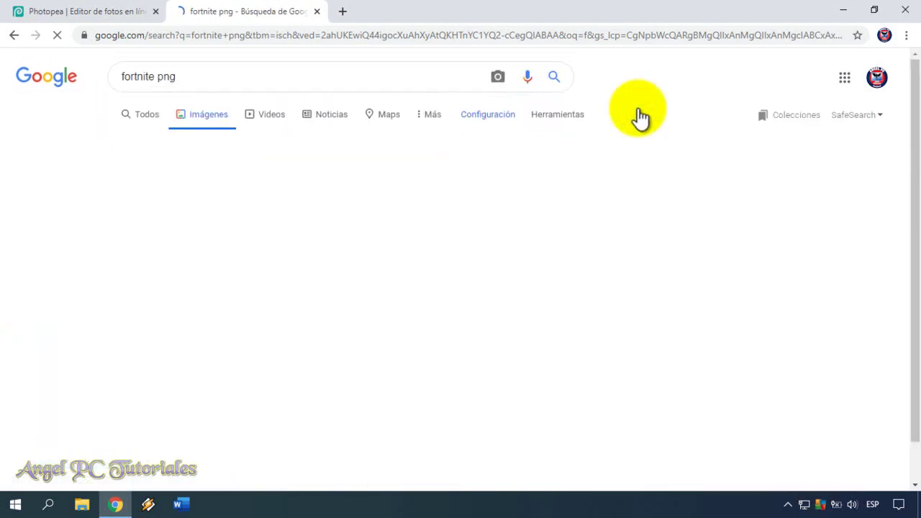
- Open the white FORTNITE logo image full-size in a new tab
{"action": "scroll", "coordinate": [904, 155], "scroll_direction": "down", "scroll_amount": 1}
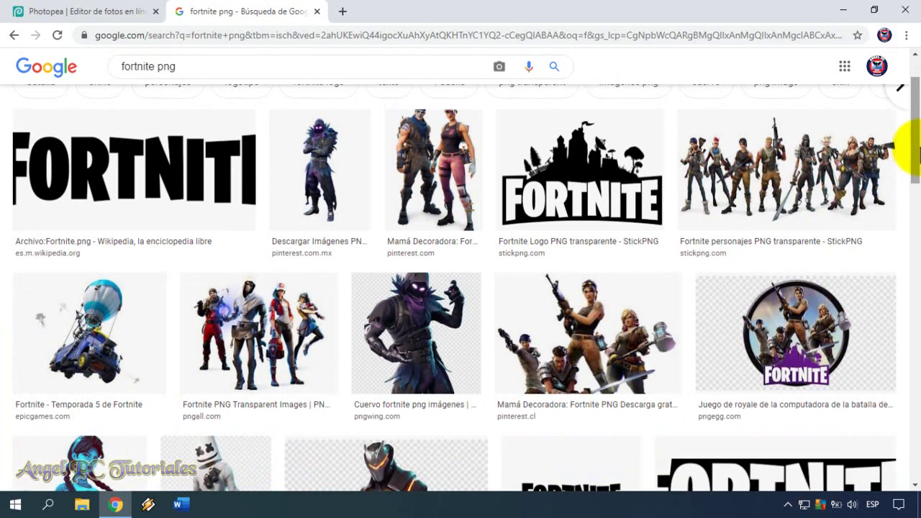
{"action": "left_click_drag", "start_coordinate": [916, 152], "coordinate": [916, 179]}
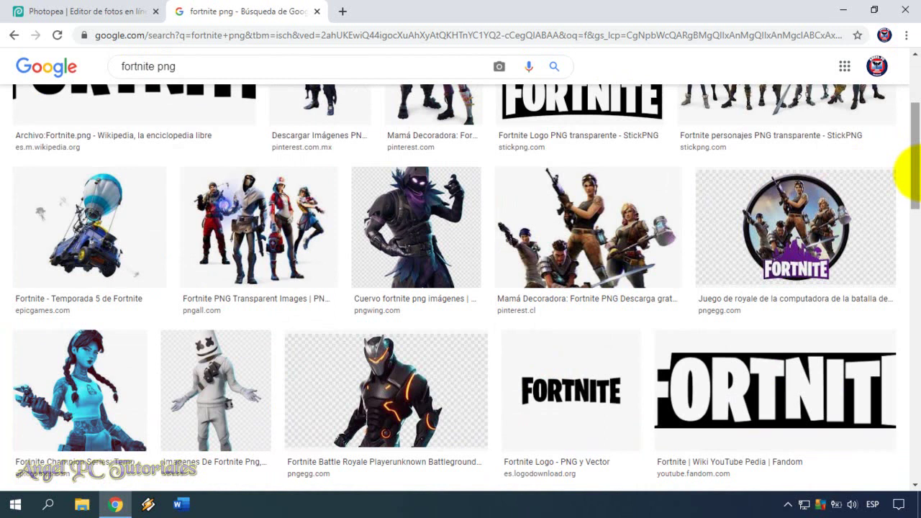
{"action": "left_click_drag", "start_coordinate": [913, 173], "coordinate": [912, 177]}
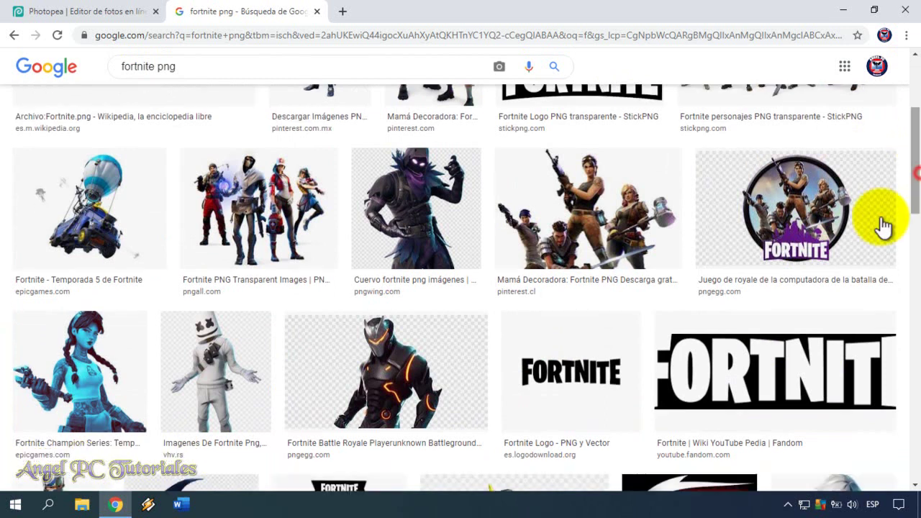
{"action": "left_click", "coordinate": [734, 357]}
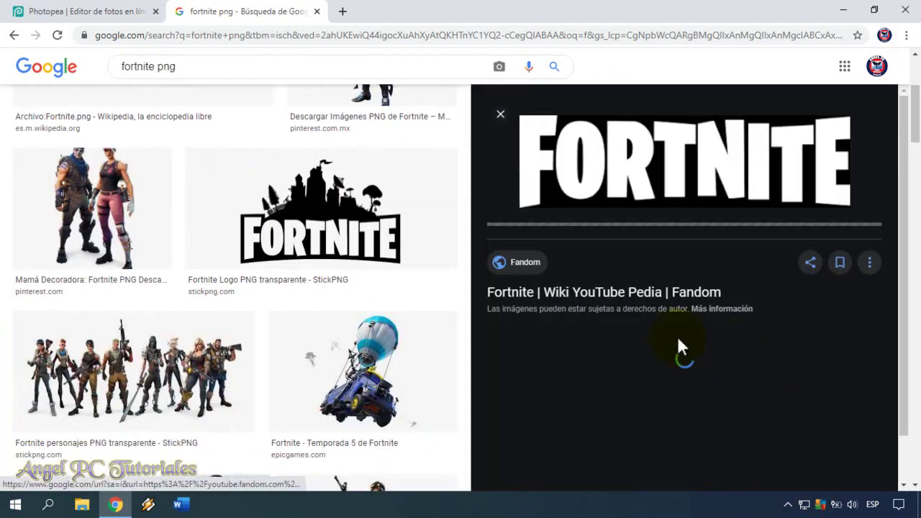
{"action": "right_click", "coordinate": [630, 169]}
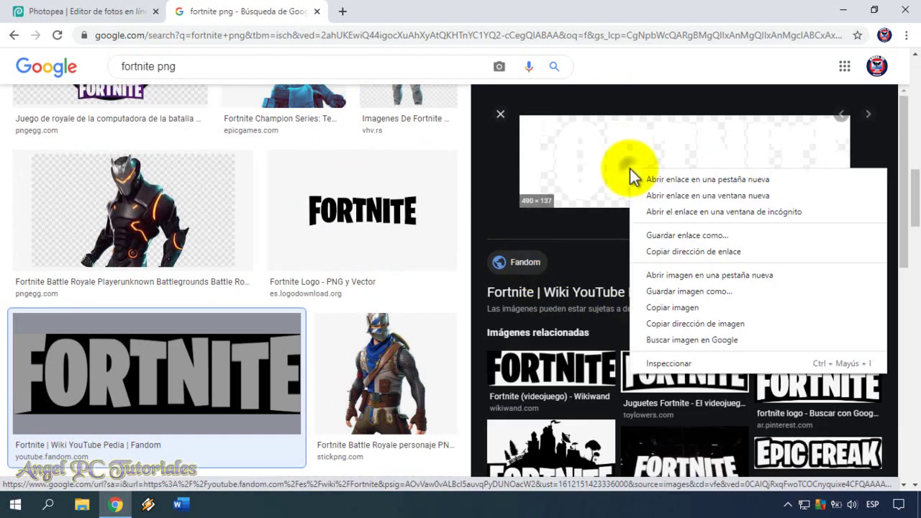
{"action": "left_click", "coordinate": [670, 274]}
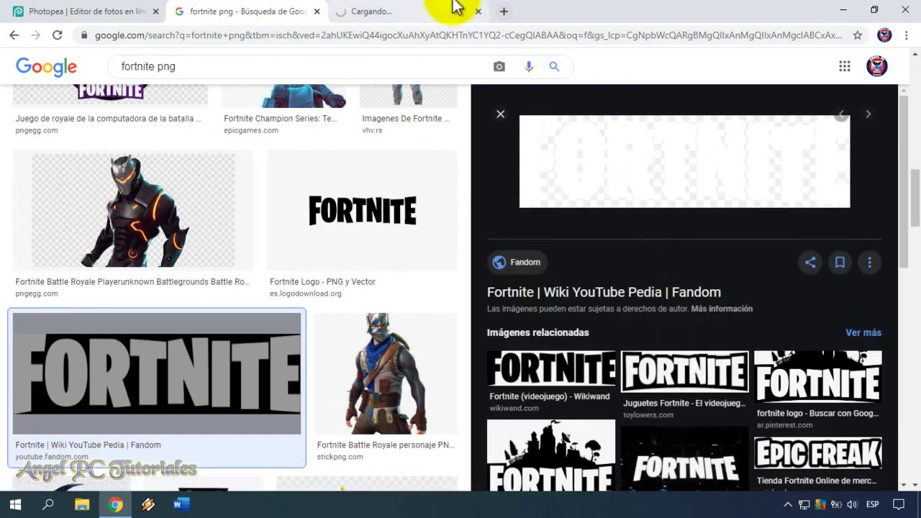
{"action": "left_click", "coordinate": [457, 9]}
- Place the white FORTNITE logo, scaled down slightly, across the character's legs, then select the character layer
{"action": "mouse_move", "coordinate": [450, 270]}
{"action": "left_mouse_down"}
{"action": "mouse_move", "coordinate": [94, 8]}
{"action": "mouse_move", "coordinate": [318, 190]}
{"action": "left_mouse_up"}
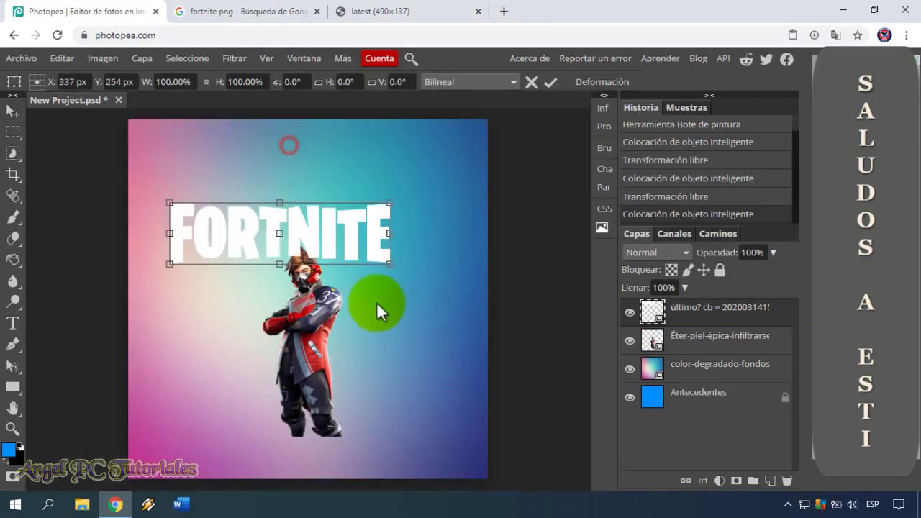
{"action": "mouse_move", "coordinate": [436, 277]}
{"action": "left_mouse_down"}
{"action": "mouse_move", "coordinate": [400, 284]}
{"action": "mouse_move", "coordinate": [400, 316]}
{"action": "mouse_move", "coordinate": [362, 326]}
{"action": "mouse_move", "coordinate": [354, 361]}
{"action": "left_mouse_up"}
{"action": "key", "text": "Return"}
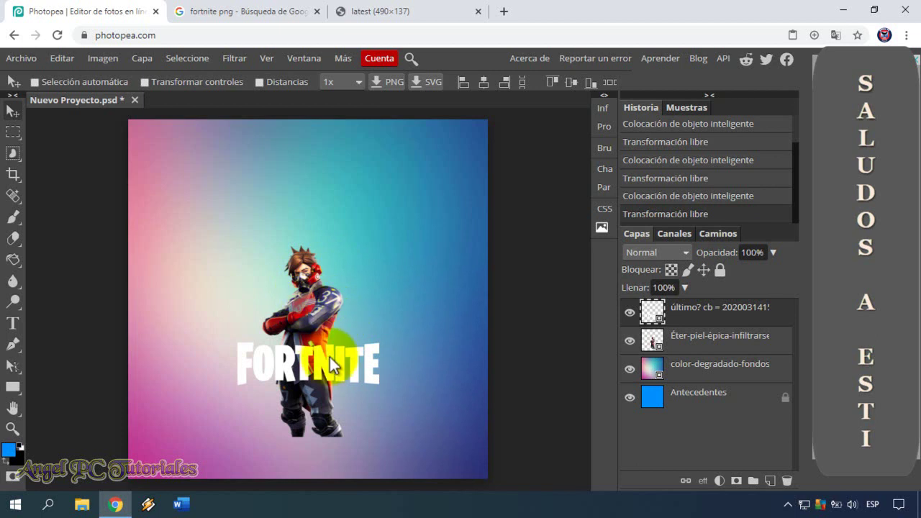
{"action": "left_click_drag", "start_coordinate": [335, 360], "coordinate": [336, 361]}
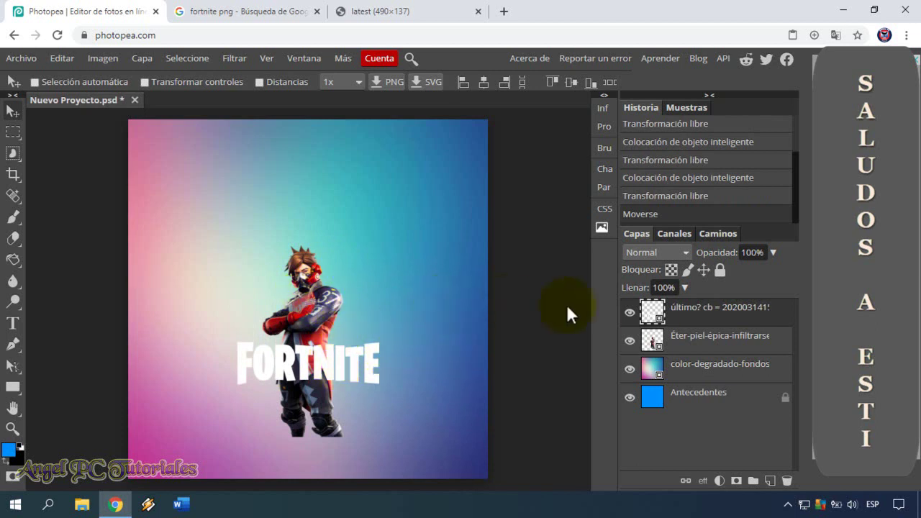
{"action": "left_click", "coordinate": [700, 339]}
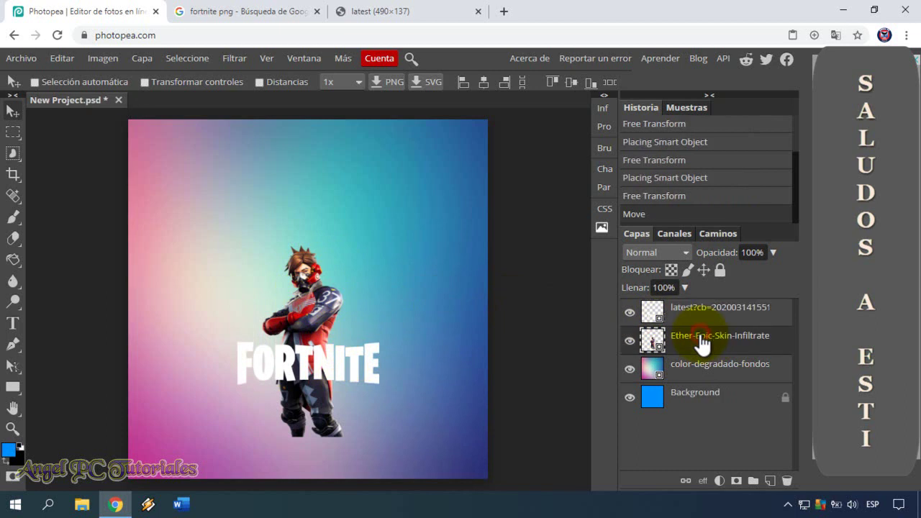
{"action": "left_click", "coordinate": [630, 341]}
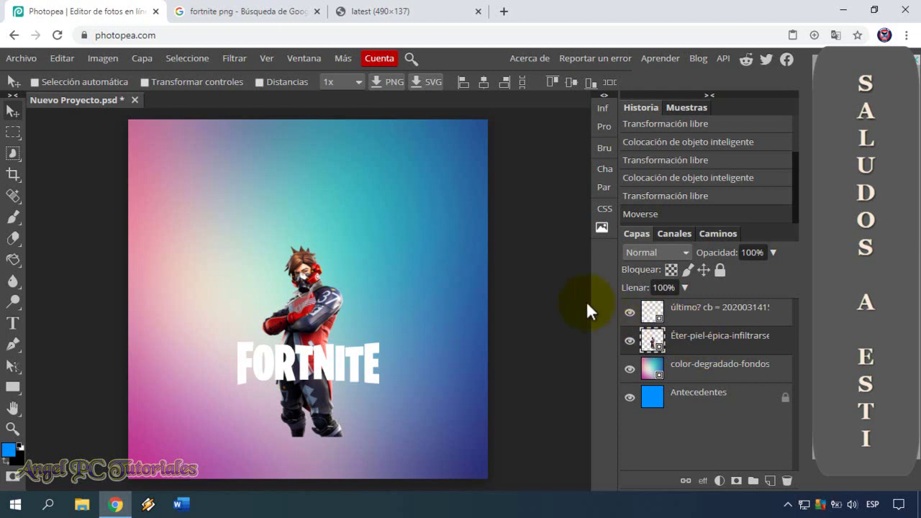
- Free-transform the character layer via Editar, enlarging it slightly and shifting it a little left
{"action": "left_click", "coordinate": [62, 59]}
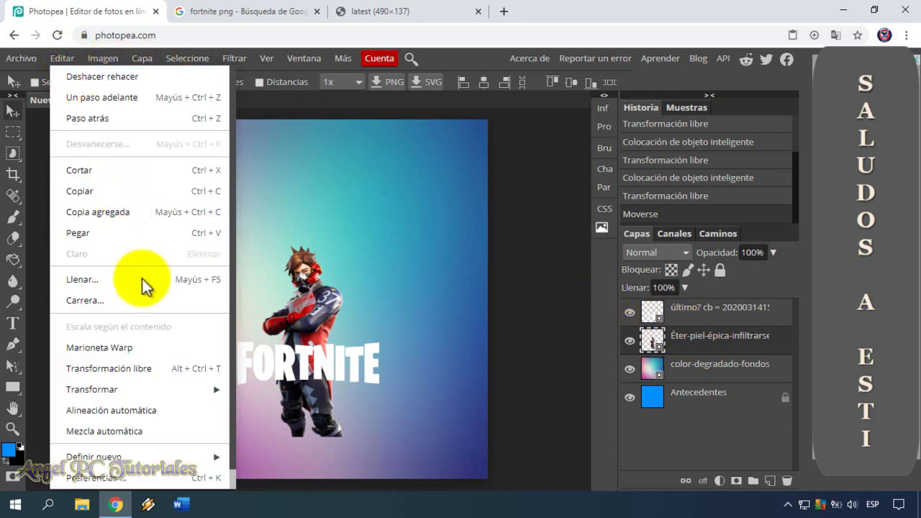
{"action": "left_click", "coordinate": [159, 368]}
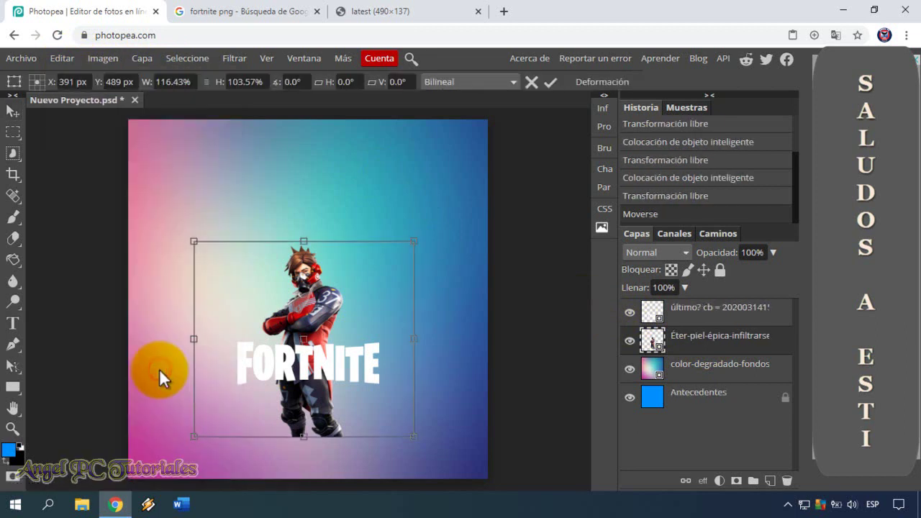
{"action": "left_click_drag", "start_coordinate": [421, 250], "coordinate": [430, 238]}
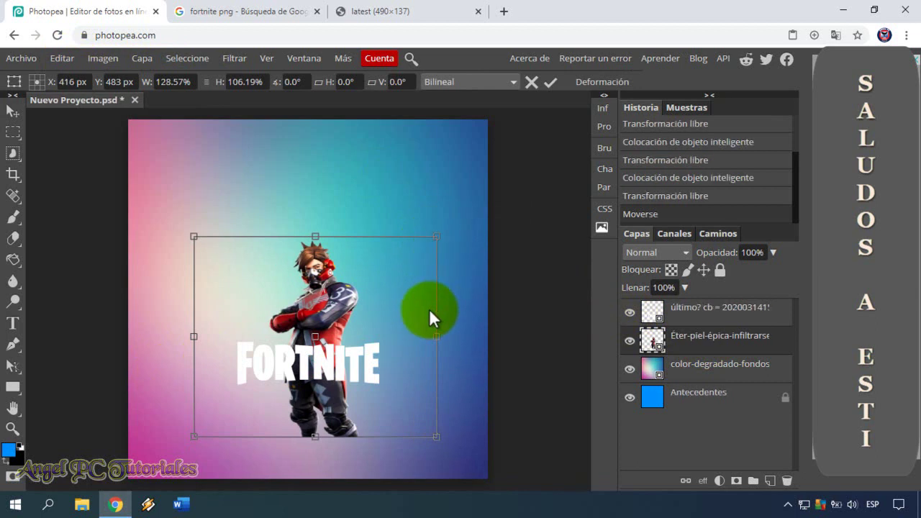
{"action": "left_click_drag", "start_coordinate": [429, 309], "coordinate": [419, 317]}
{"action": "key", "text": "Return"}
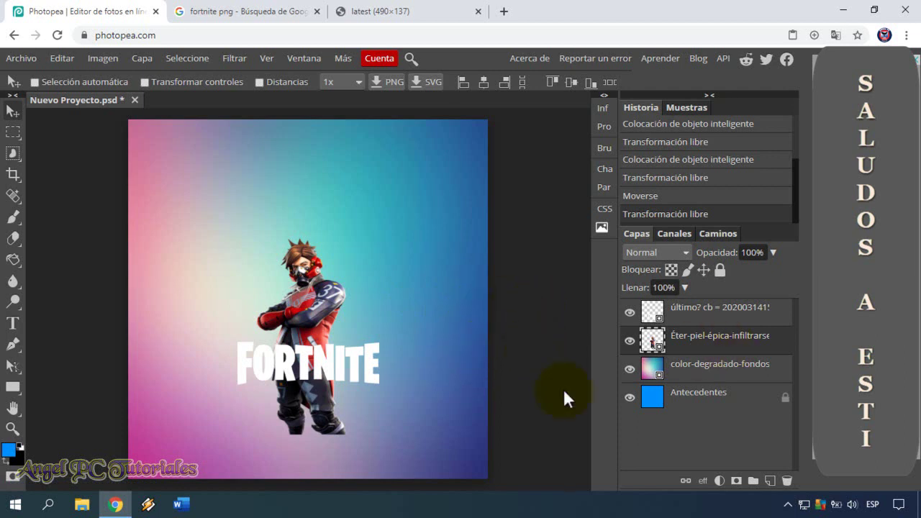
- Add a Sombra paralela drop shadow to the character layer through Opciones de fusión
{"action": "right_click", "coordinate": [694, 341]}
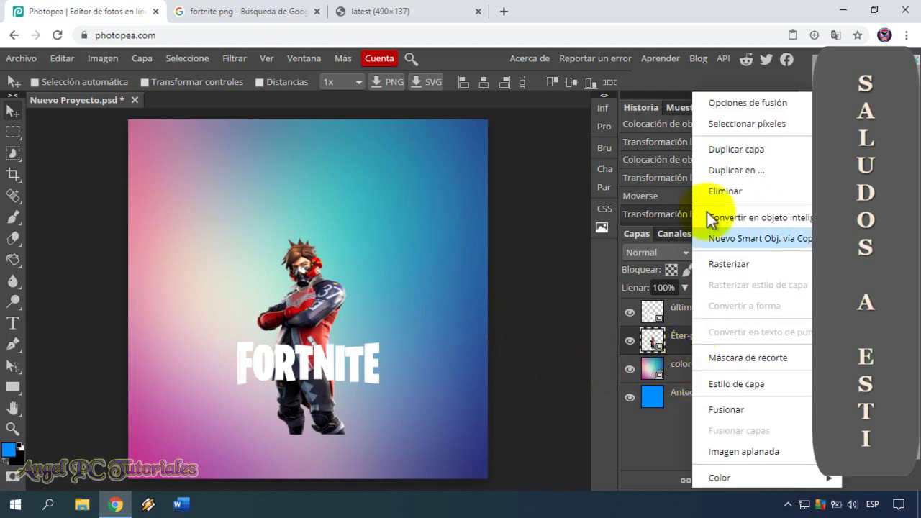
{"action": "left_click", "coordinate": [735, 107]}
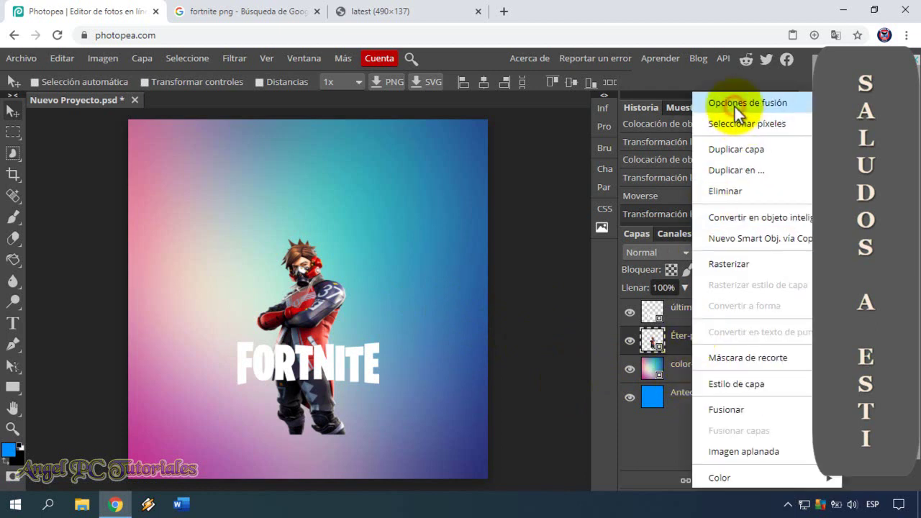
{"action": "mouse_move", "coordinate": [403, 161]}
{"action": "left_mouse_down"}
{"action": "mouse_move", "coordinate": [592, 186]}
{"action": "mouse_move", "coordinate": [618, 77]}
{"action": "left_mouse_up"}
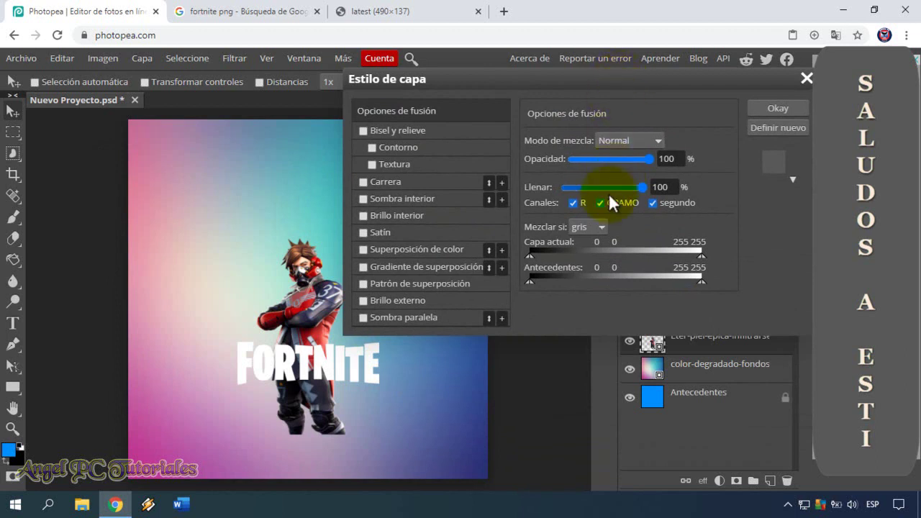
{"action": "left_click", "coordinate": [364, 318]}
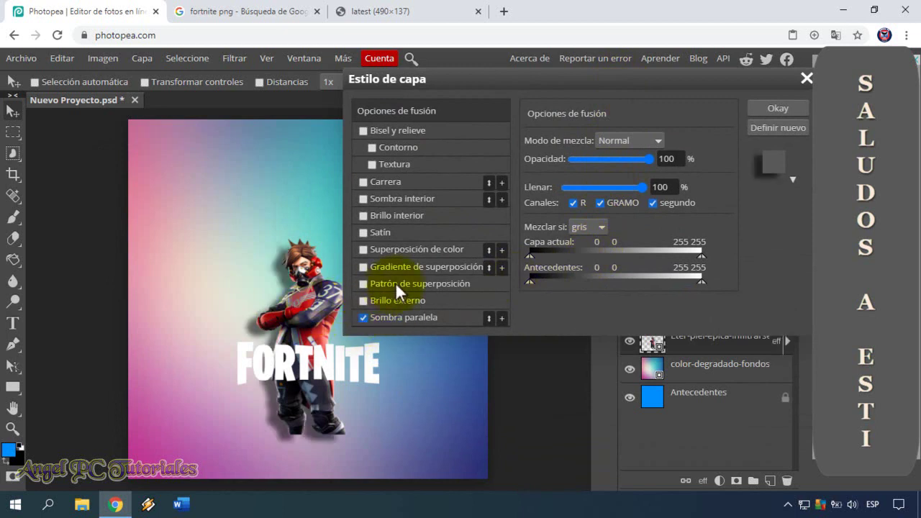
{"action": "left_click", "coordinate": [776, 111]}
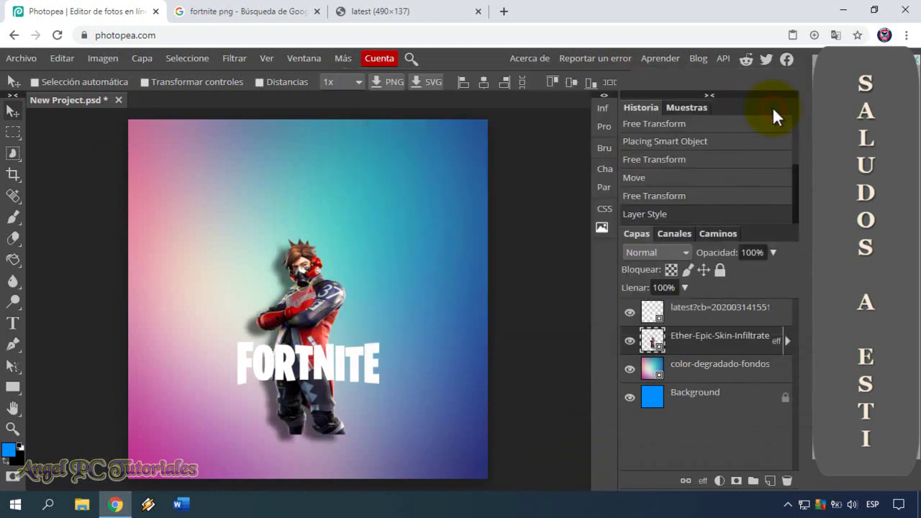
- Give the FORTNITE logo layer a drop shadow too and close the standalone logo tab
{"action": "left_click", "coordinate": [629, 312]}
{"action": "right_click", "coordinate": [682, 310]}
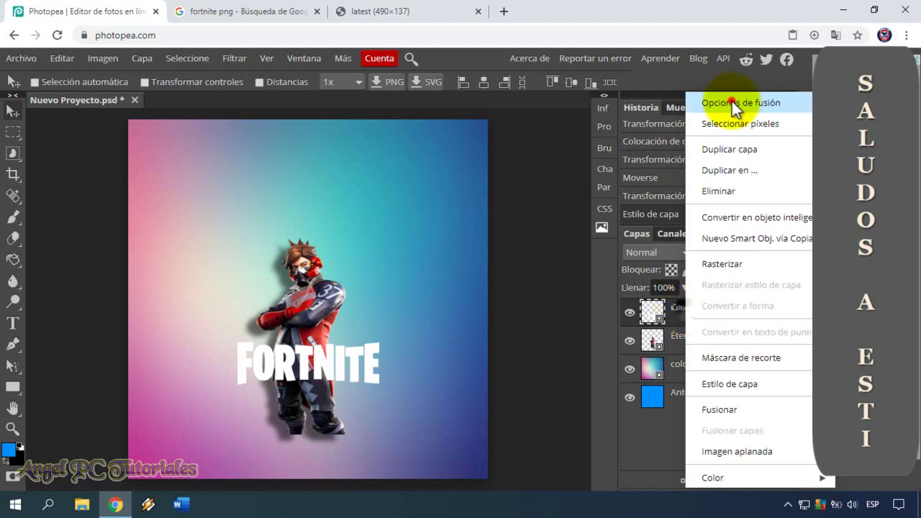
{"action": "left_click", "coordinate": [736, 103]}
{"action": "left_click", "coordinate": [362, 318]}
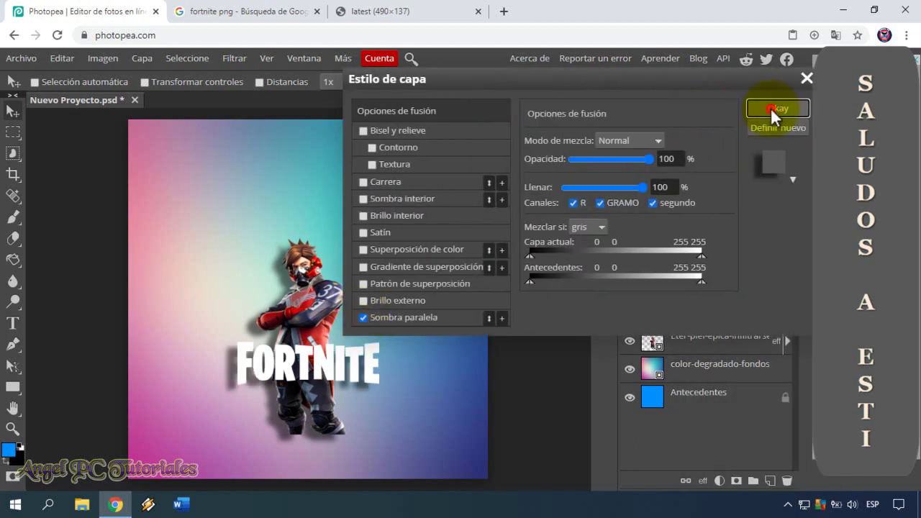
{"action": "left_click", "coordinate": [772, 108]}
{"action": "left_click", "coordinate": [480, 12]}
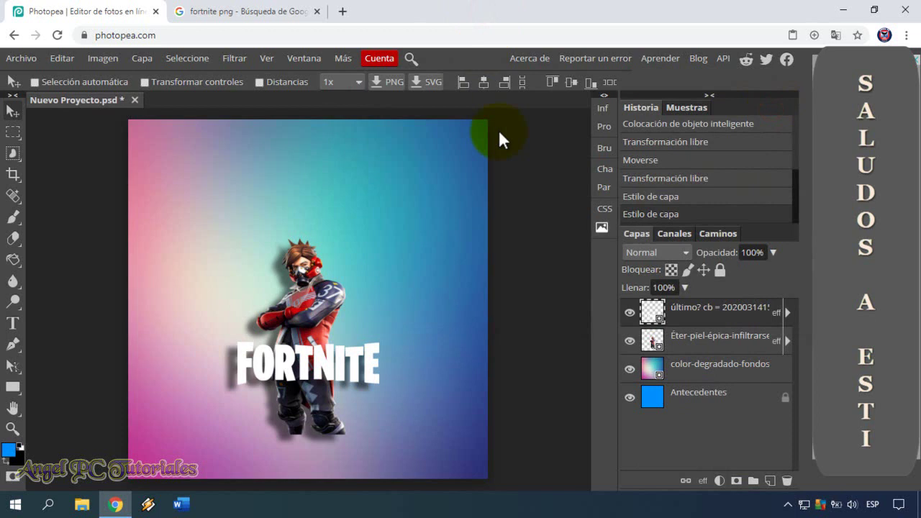
- Close the Google image search and open the Keen style on es.cooltext.com
{"action": "left_click", "coordinate": [316, 12]}
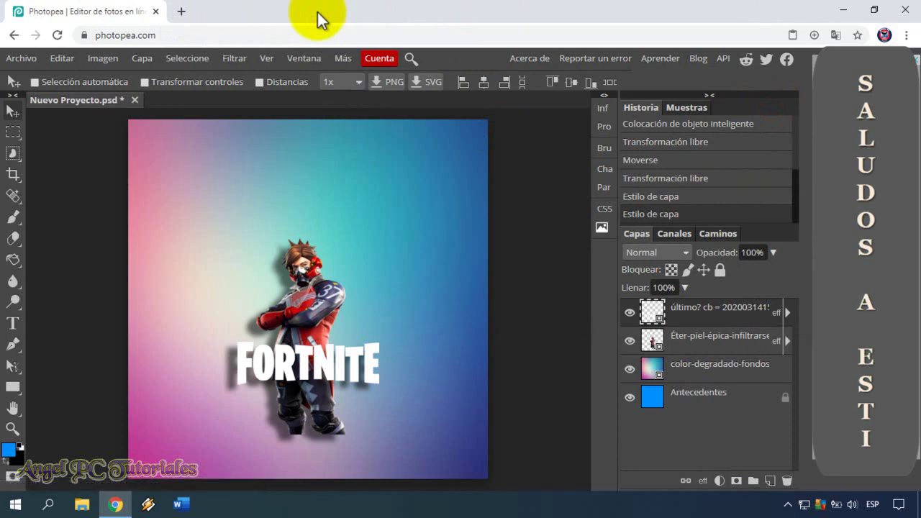
{"action": "left_click", "coordinate": [247, 14]}
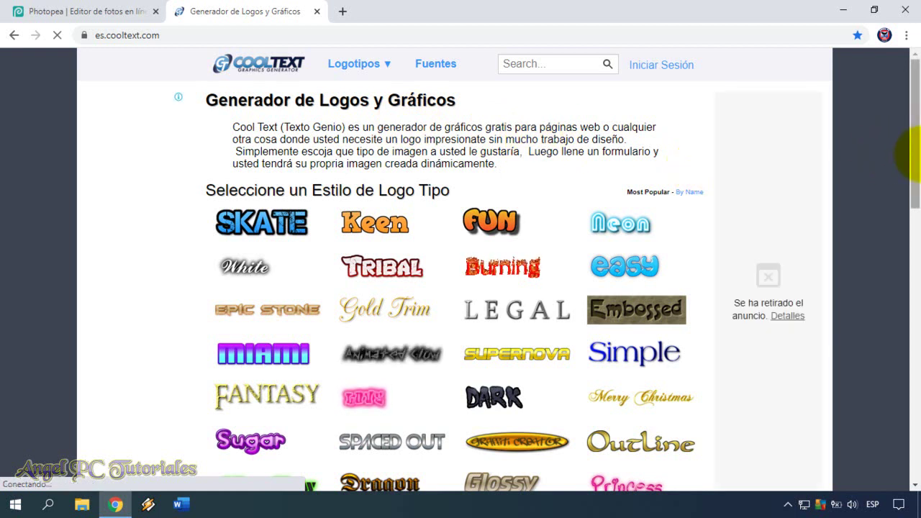
{"action": "left_click", "coordinate": [385, 229]}
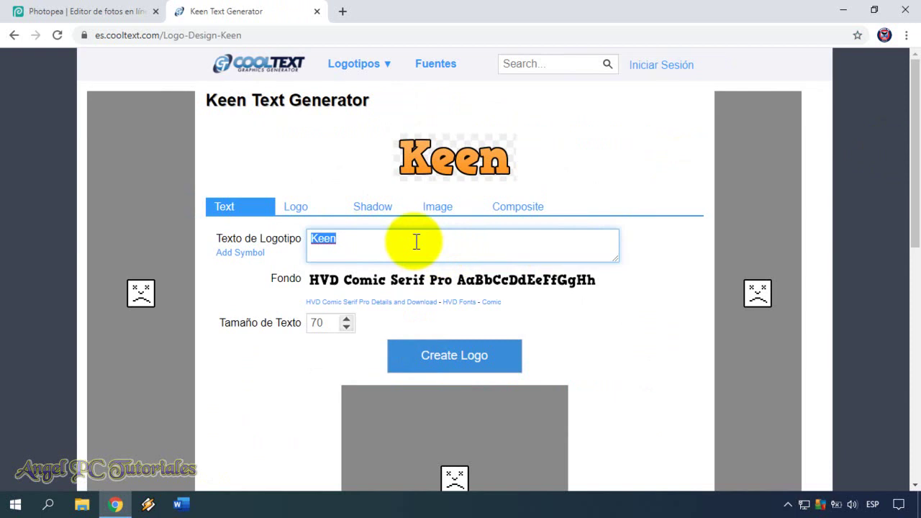
- Change the Keen logo text to 'MIGUEL ANGEL' at text size 100 and show the Logo settings
{"action": "key", "text": "BackSpace"}
{"action": "type", "text": "MIGUEL ANGEL"}
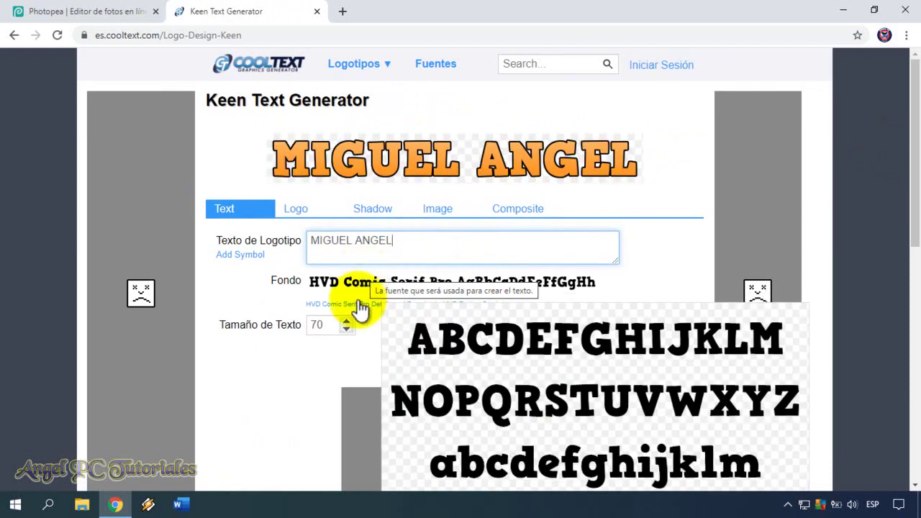
{"action": "left_click", "coordinate": [347, 321]}
{"action": "left_click", "coordinate": [346, 322]}
{"action": "left_click", "coordinate": [347, 322]}
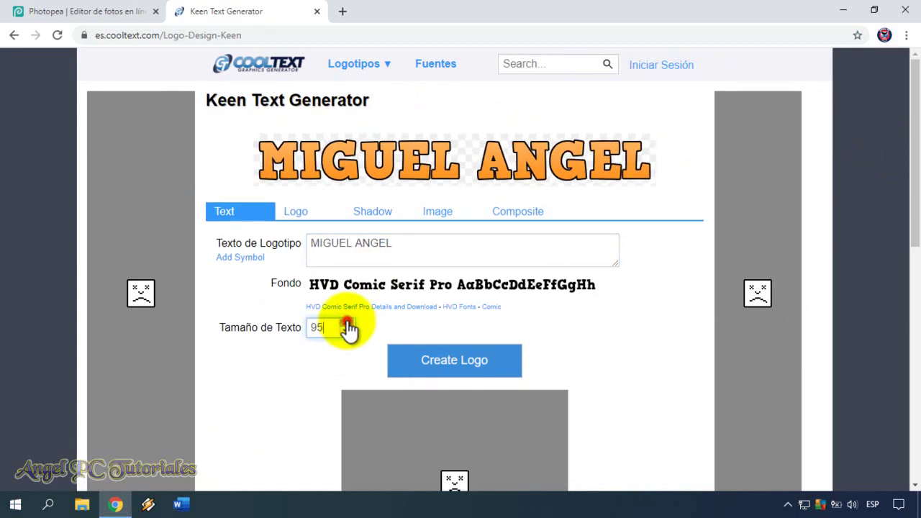
{"action": "left_click", "coordinate": [346, 323]}
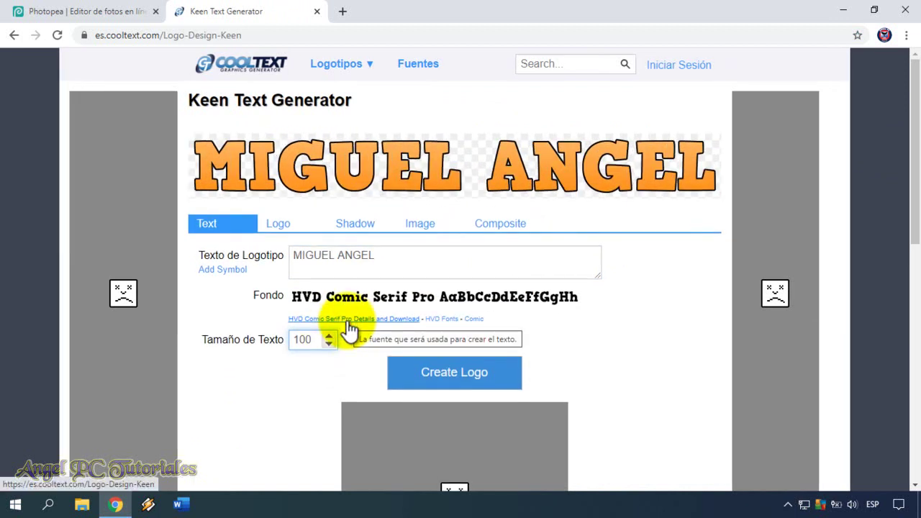
{"action": "left_click", "coordinate": [279, 224]}
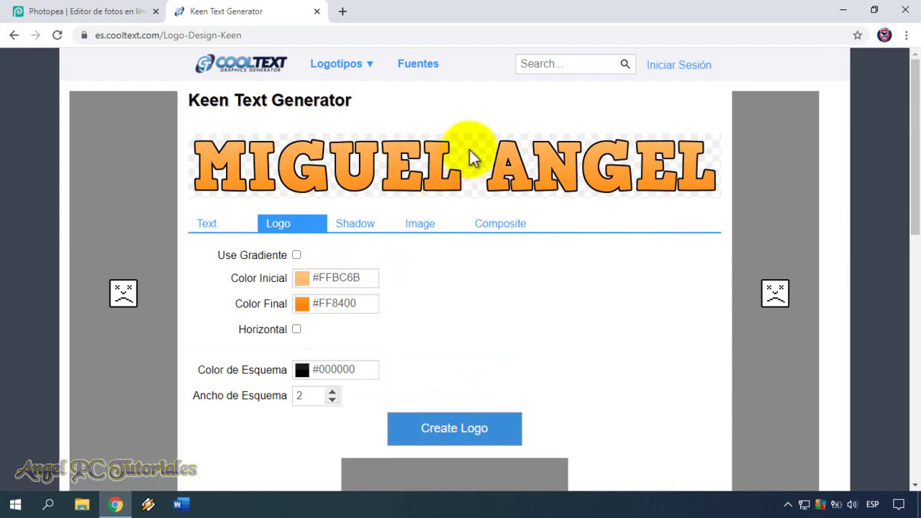
- Save the rendered orange MIGUEL ANGEL logo as a PNG to Descargas and close its tab
{"action": "right_click", "coordinate": [432, 160]}
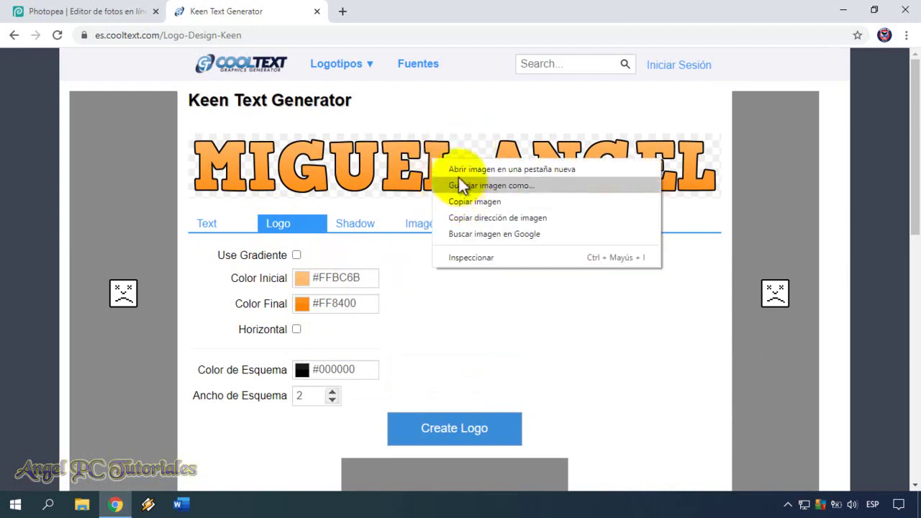
{"action": "left_click", "coordinate": [457, 170]}
{"action": "left_click", "coordinate": [414, 7]}
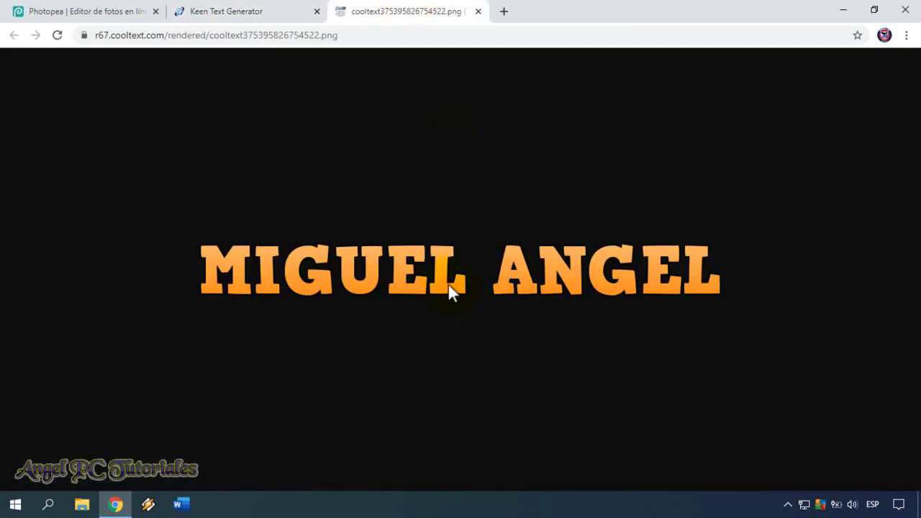
{"action": "right_click", "coordinate": [441, 279]}
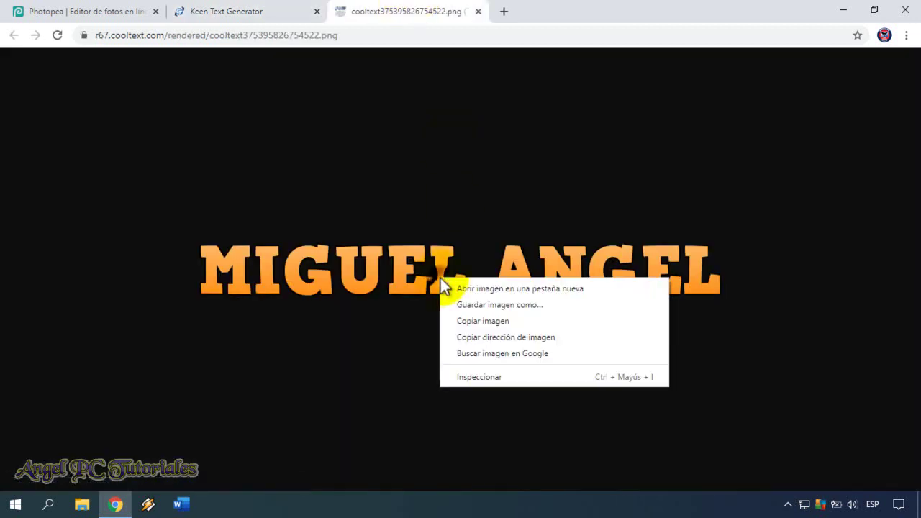
{"action": "left_click", "coordinate": [470, 306]}
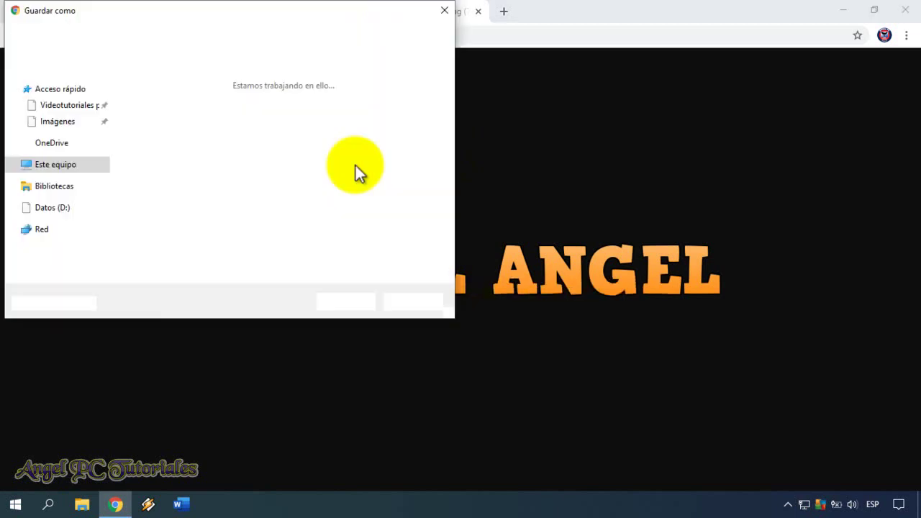
{"action": "left_click", "coordinate": [346, 301]}
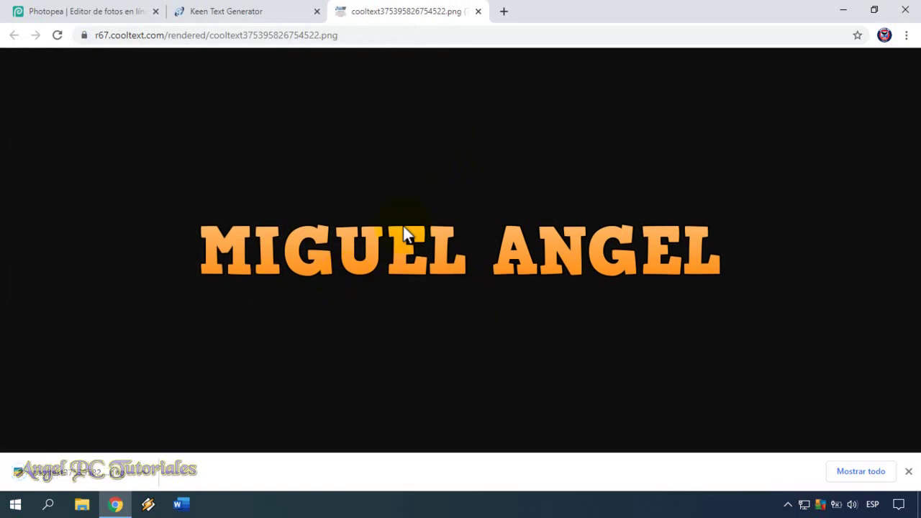
{"action": "left_click", "coordinate": [909, 480]}
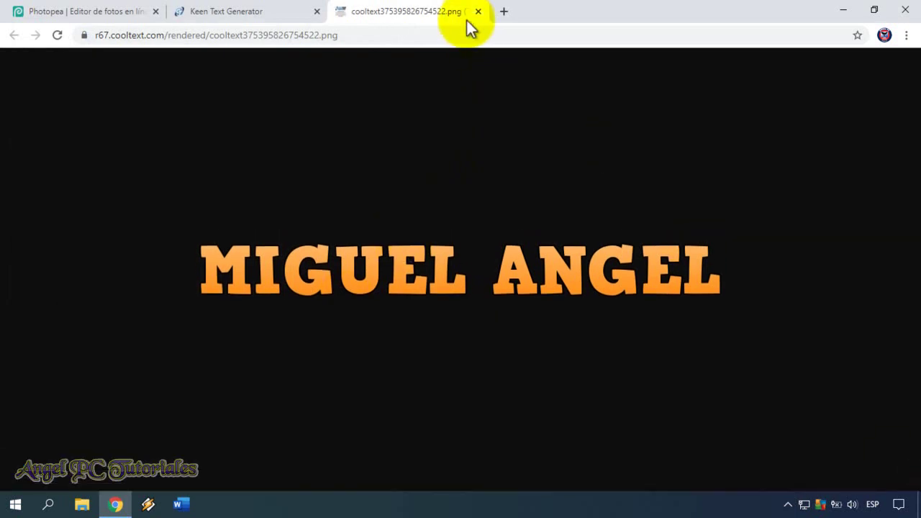
{"action": "left_click", "coordinate": [477, 10]}
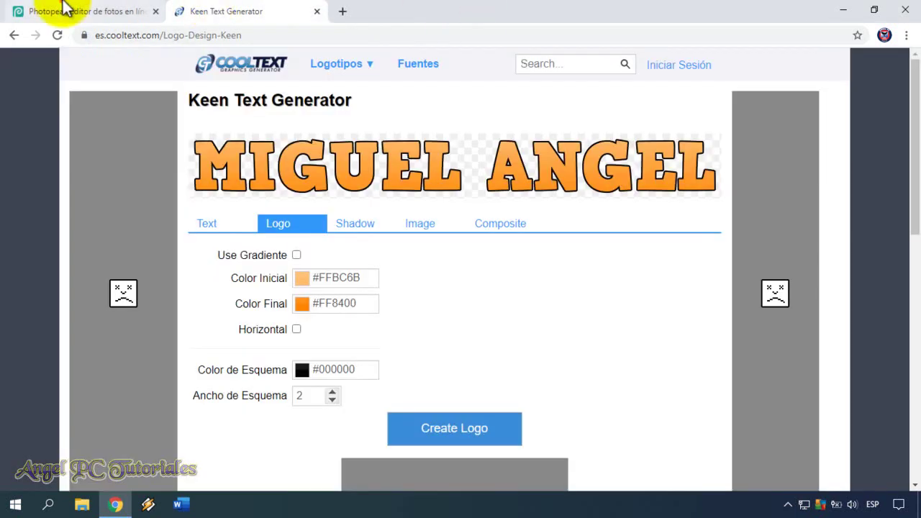
- Back in Photopea, close Cool Text and place the cooltext PNG with Archivo > Abrir y colocar
{"action": "left_click", "coordinate": [64, 10]}
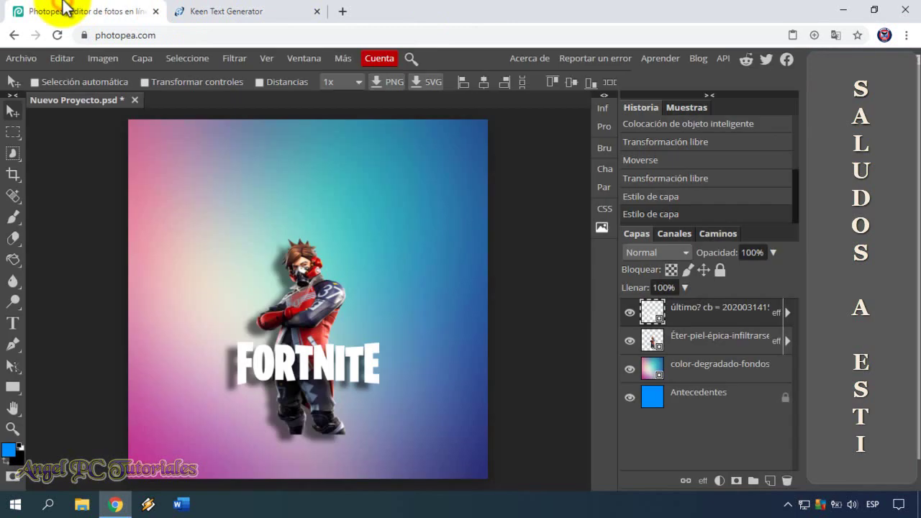
{"action": "left_click", "coordinate": [316, 12]}
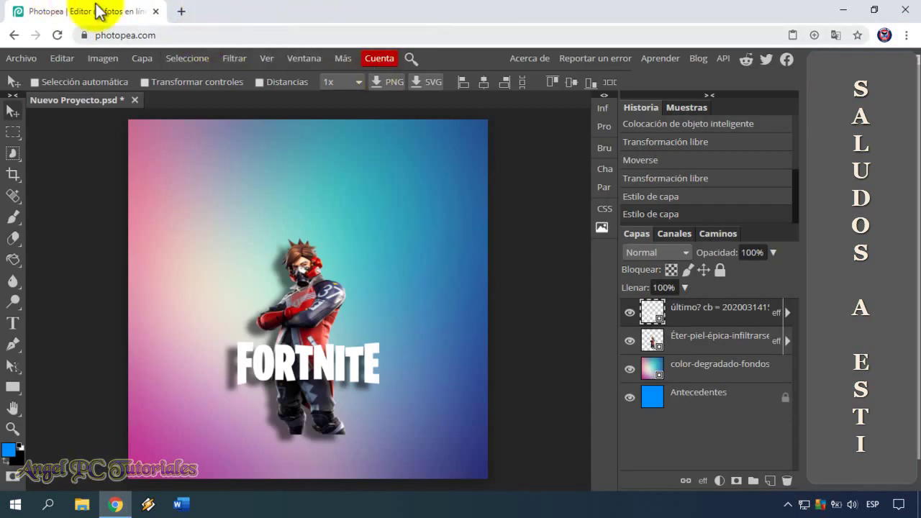
{"action": "left_click", "coordinate": [19, 56]}
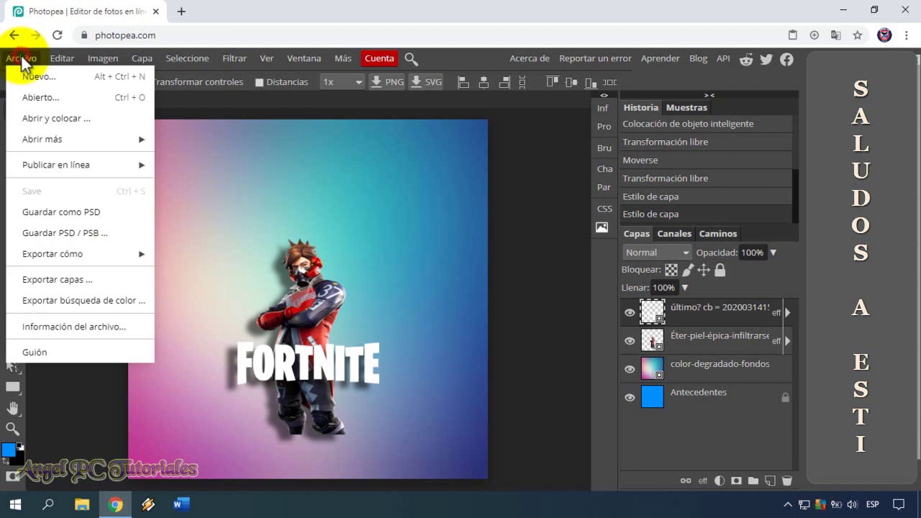
{"action": "left_click", "coordinate": [68, 119]}
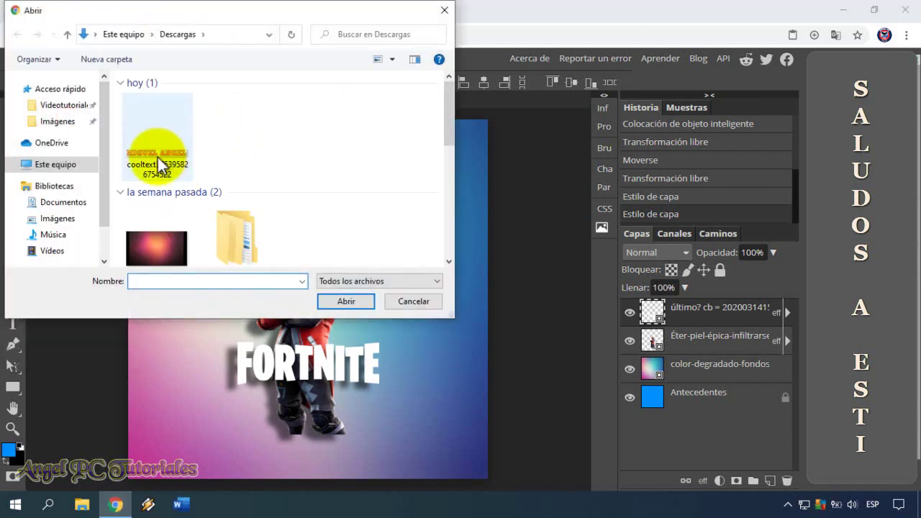
{"action": "left_click", "coordinate": [159, 159]}
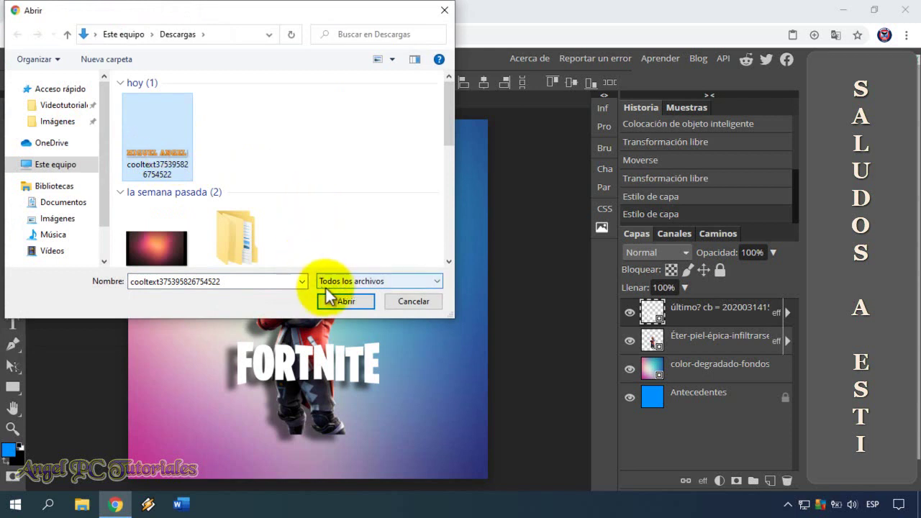
{"action": "left_click", "coordinate": [341, 301]}
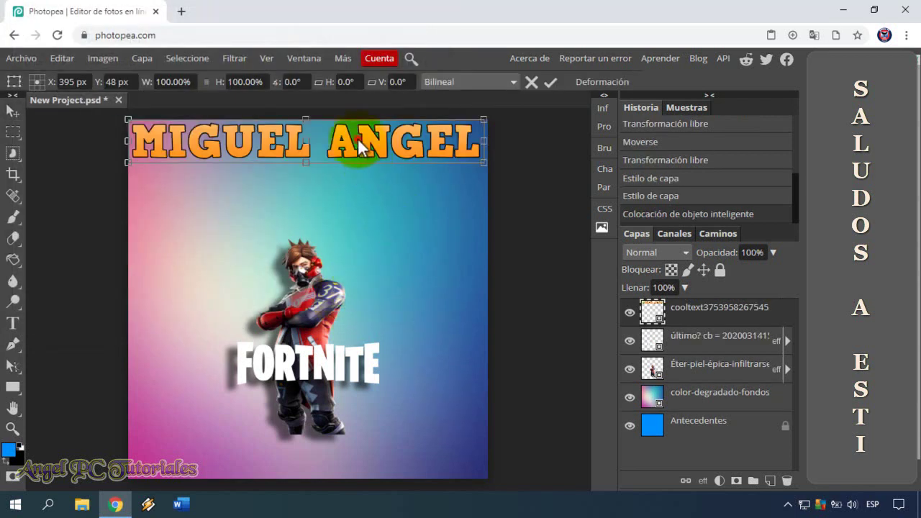
- Shrink the MIGUEL ANGEL image and position it just above the character's head
{"action": "left_click_drag", "start_coordinate": [360, 144], "coordinate": [370, 199]}
{"action": "mouse_move", "coordinate": [495, 179]}
{"action": "left_mouse_down"}
{"action": "mouse_move", "coordinate": [416, 192]}
{"action": "mouse_move", "coordinate": [370, 177]}
{"action": "left_mouse_up"}
{"action": "left_click_drag", "start_coordinate": [185, 231], "coordinate": [216, 216]}
{"action": "left_click_drag", "start_coordinate": [368, 229], "coordinate": [370, 233]}
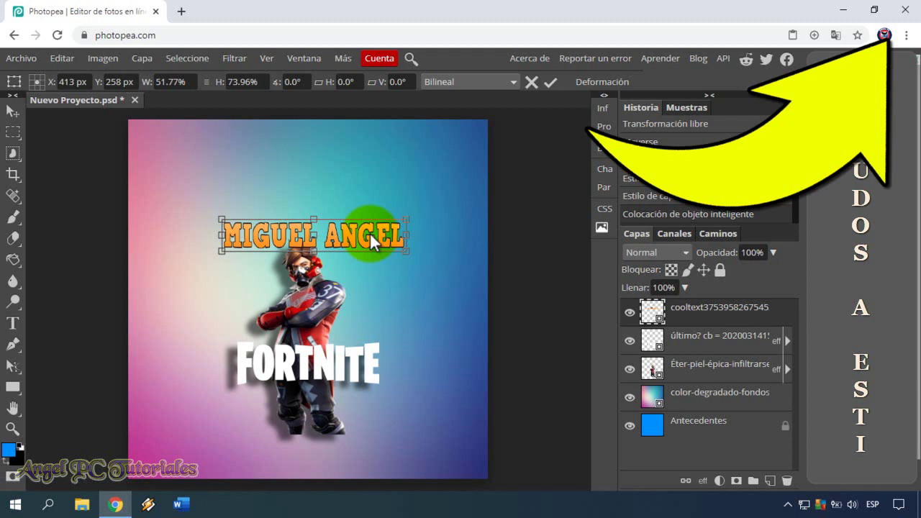
{"action": "double_click", "coordinate": [370, 232]}
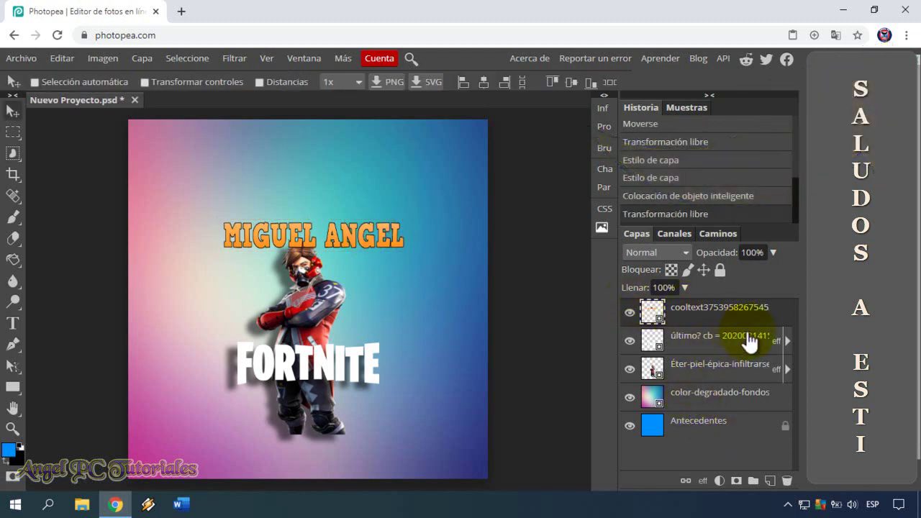
- Add a Sombra paralela drop shadow to the cooltext name layer via Opciones de fusión
{"action": "right_click", "coordinate": [703, 309]}
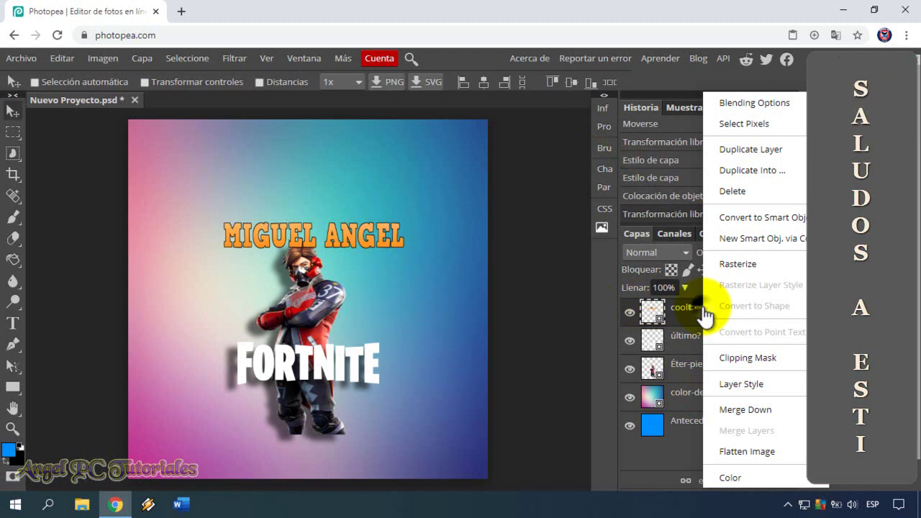
{"action": "left_click", "coordinate": [741, 104]}
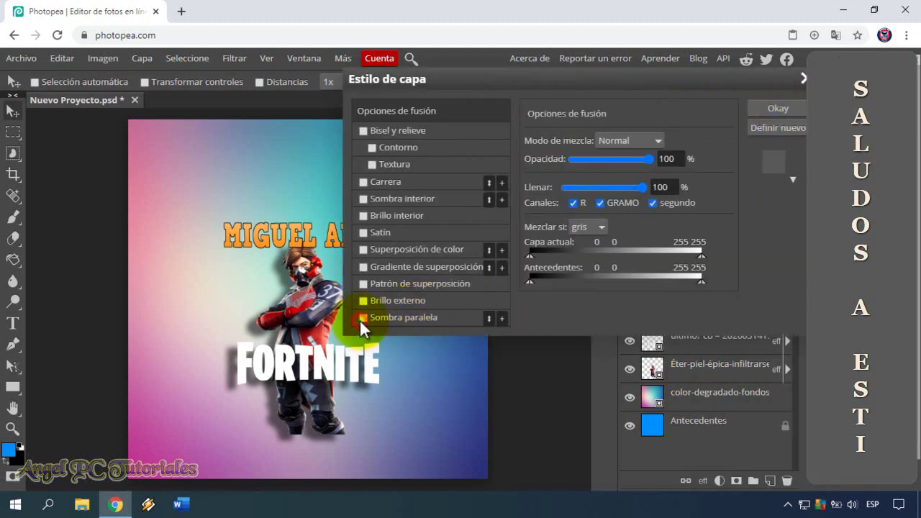
{"action": "left_click", "coordinate": [362, 317]}
{"action": "left_click", "coordinate": [773, 107]}
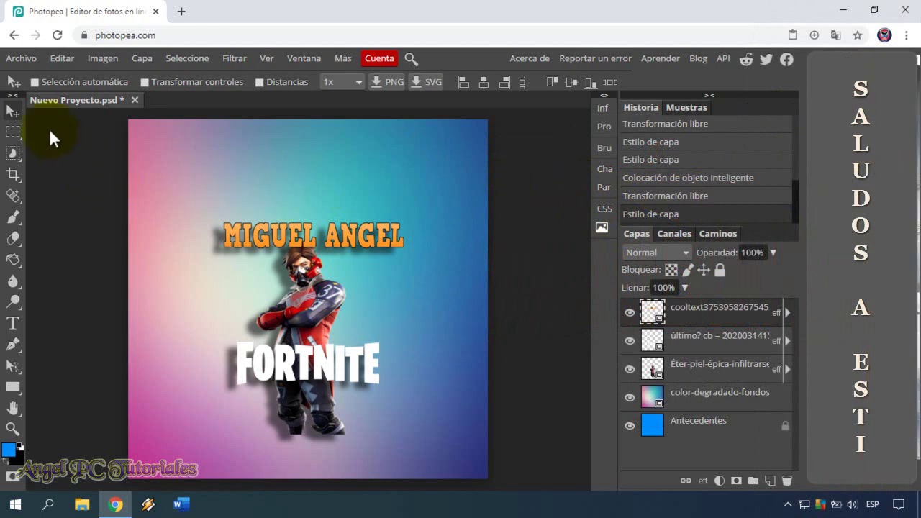
{"action": "left_click", "coordinate": [11, 134]}
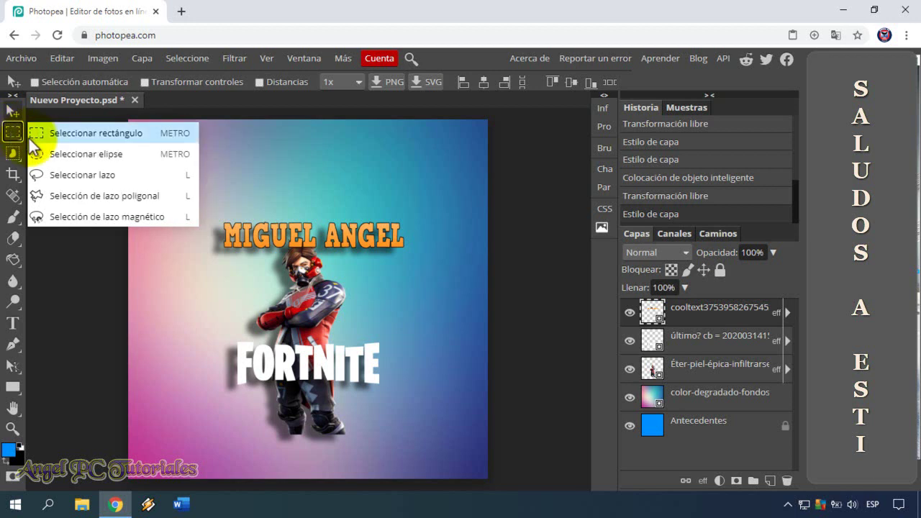
- Draw a centred elliptical-marquee circle enclosing the character, FORTNITE logo and MIGUEL ANGEL text
{"action": "left_click", "coordinate": [67, 156]}
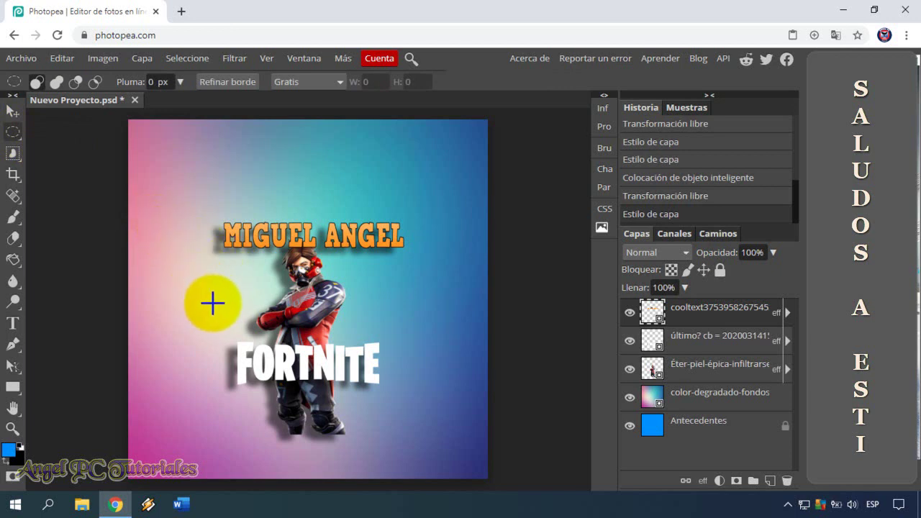
{"action": "left_click", "coordinate": [176, 456]}
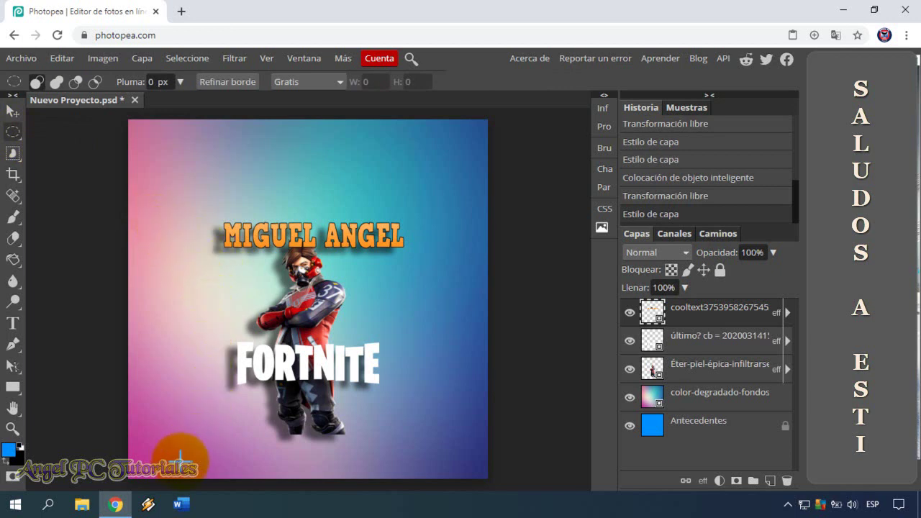
{"action": "left_click_drag", "start_coordinate": [318, 327], "coordinate": [452, 194]}
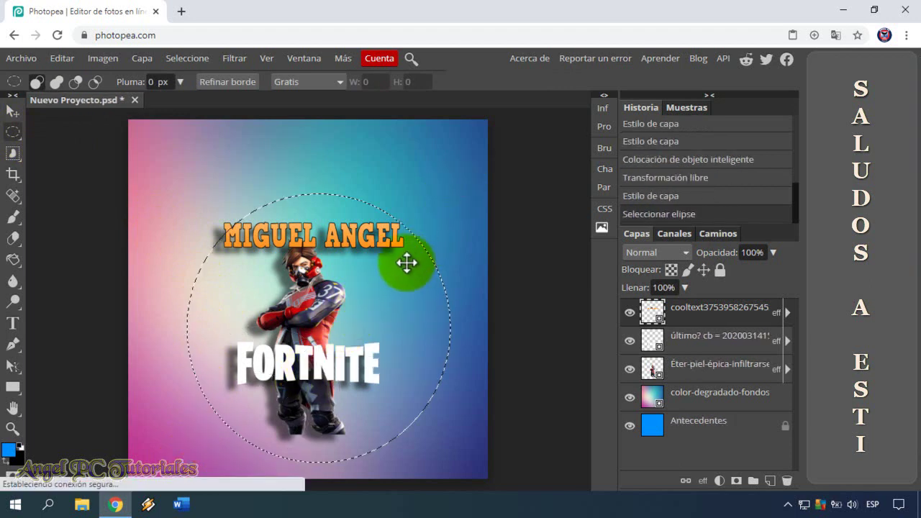
{"action": "left_click_drag", "start_coordinate": [382, 261], "coordinate": [368, 243]}
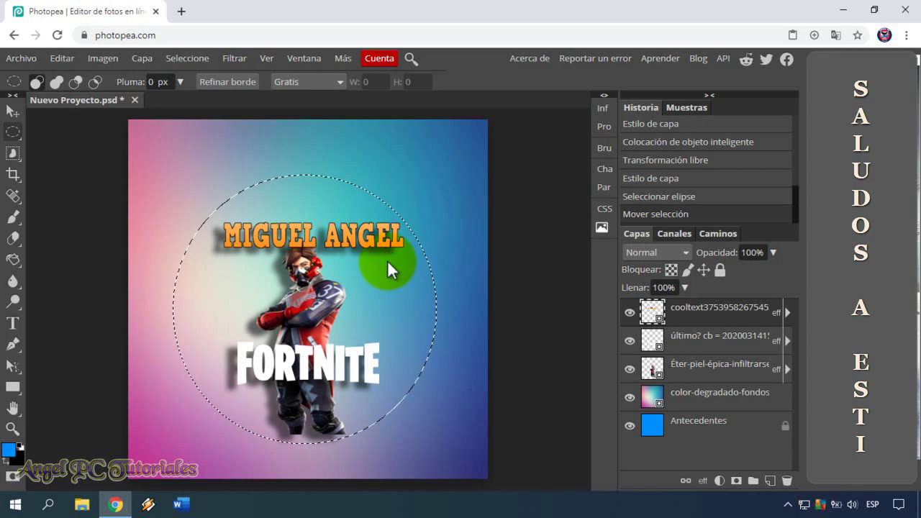
{"action": "left_click", "coordinate": [387, 261]}
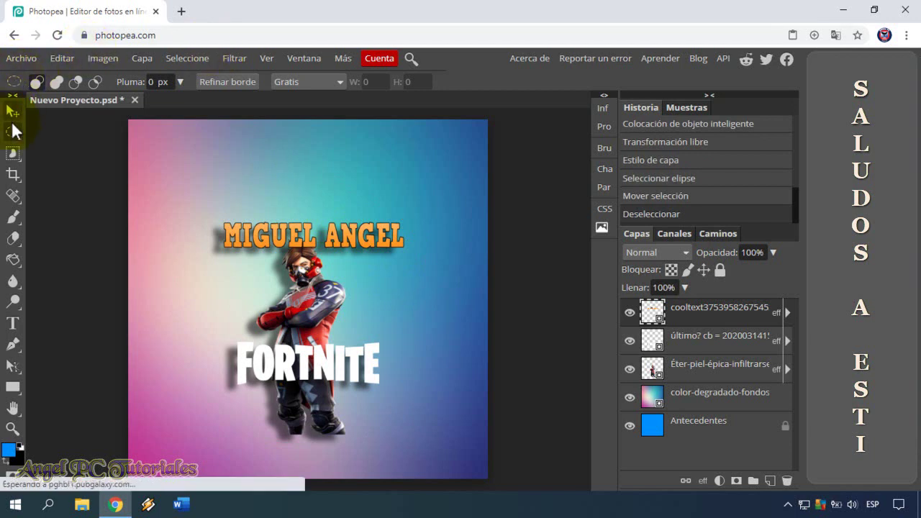
{"action": "left_click_drag", "start_coordinate": [178, 176], "coordinate": [438, 437]}
{"action": "left_click", "coordinate": [410, 288]}
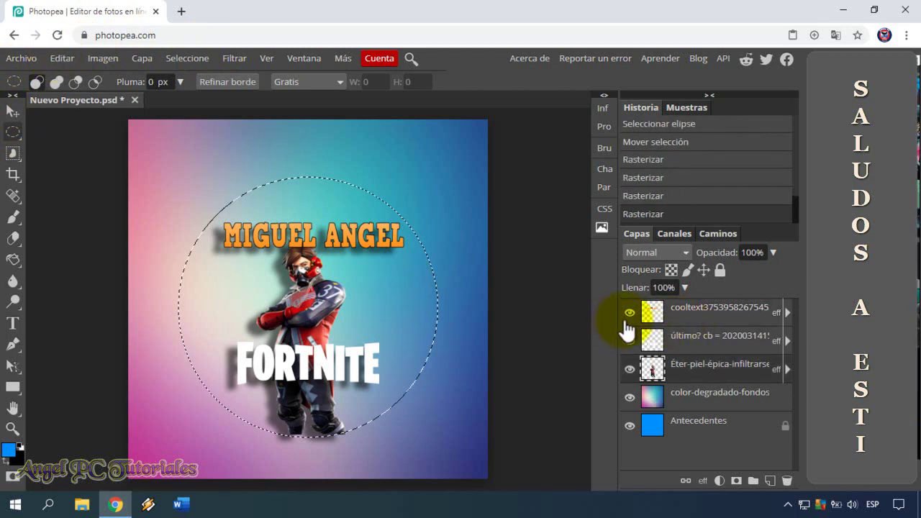
- Merge the text, character and background layers together with Fusionar
{"action": "right_click", "coordinate": [687, 317]}
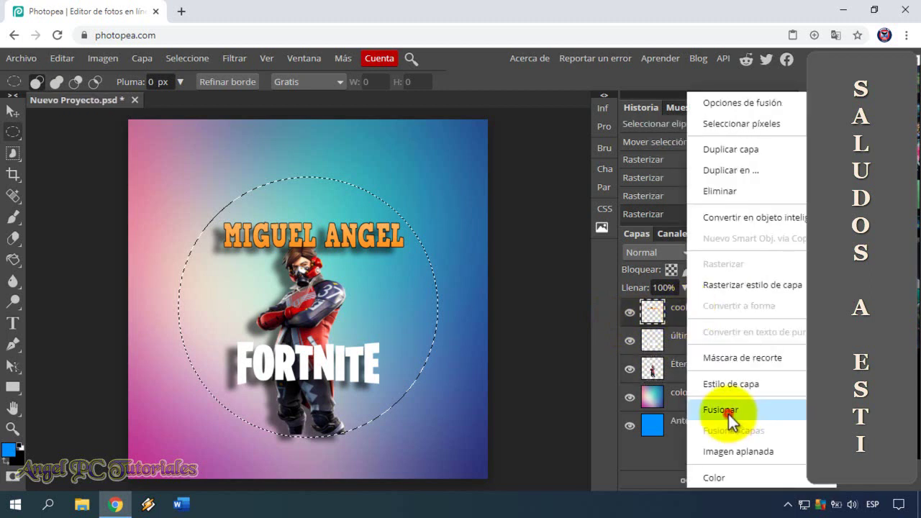
{"action": "left_click", "coordinate": [723, 410]}
{"action": "right_click", "coordinate": [701, 341]}
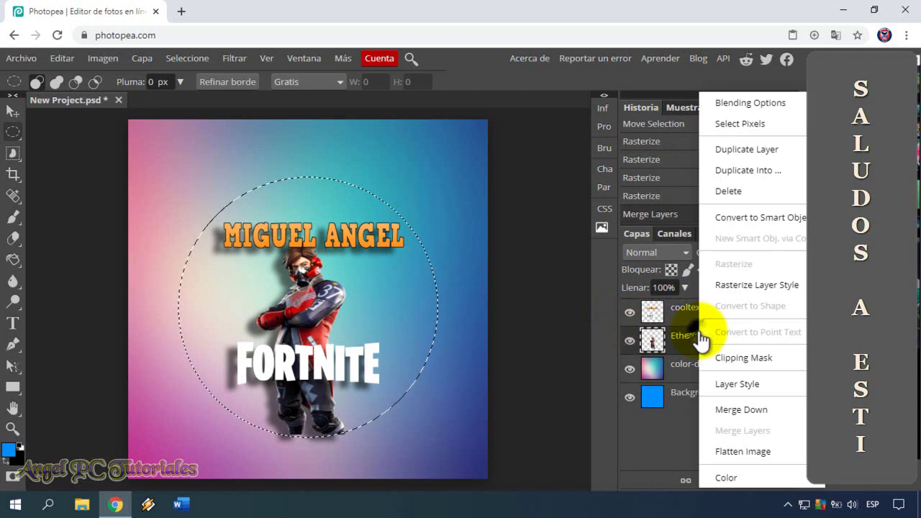
{"action": "left_click", "coordinate": [734, 408]}
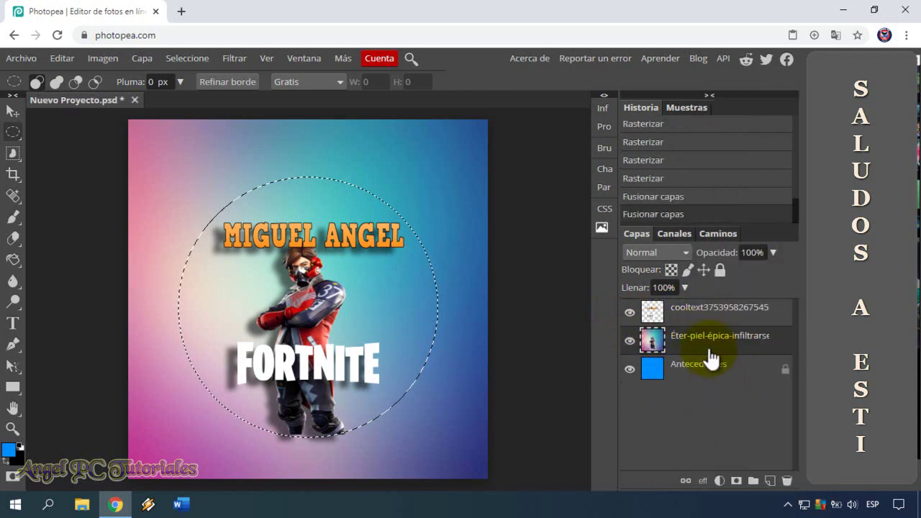
{"action": "right_click", "coordinate": [705, 338]}
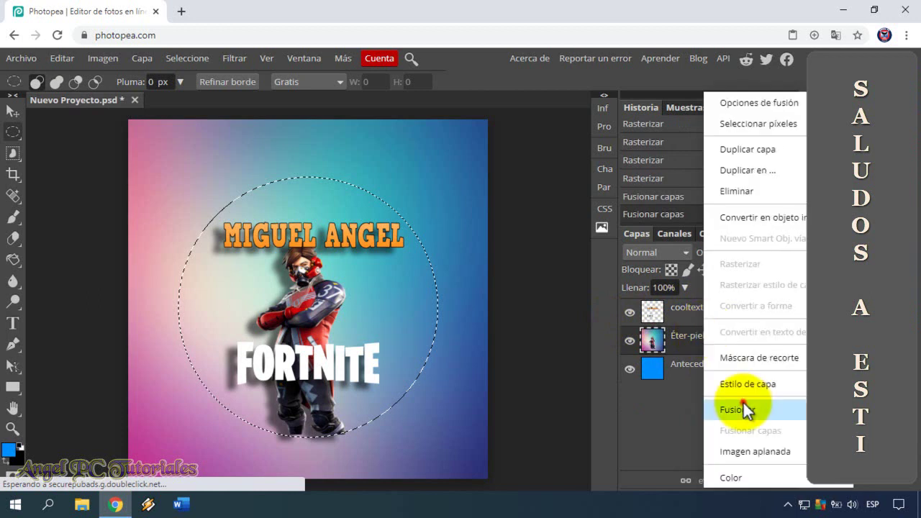
{"action": "left_click", "coordinate": [745, 403]}
- Merge in the cooltext layer and cut the circular selection out with Editar > Cortar
{"action": "right_click", "coordinate": [715, 319]}
{"action": "left_click", "coordinate": [745, 410]}
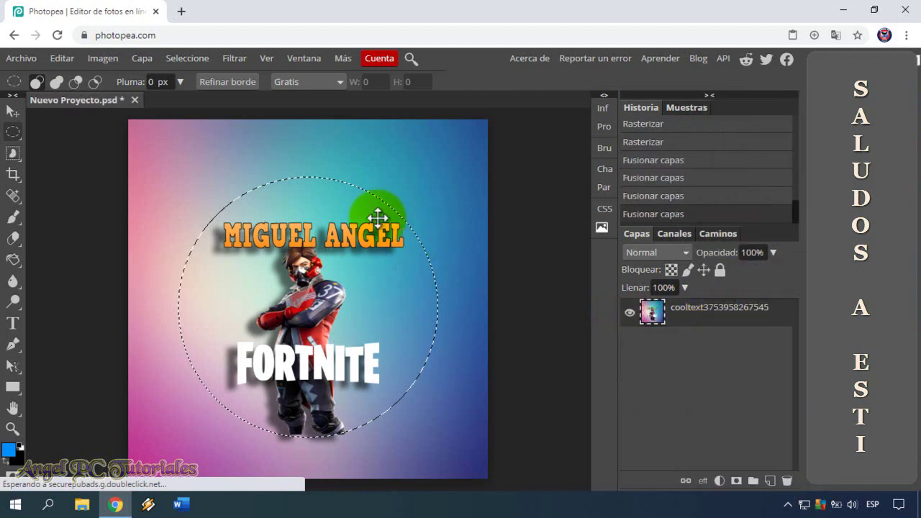
{"action": "left_click", "coordinate": [64, 58]}
{"action": "left_click", "coordinate": [91, 172]}
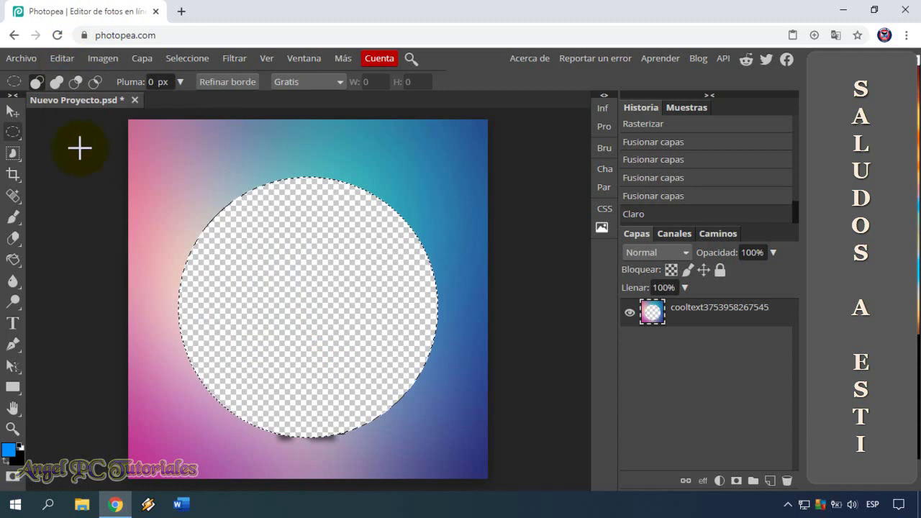
- Create a new 800×800 px white document from the Youtube Profile template
{"action": "left_click", "coordinate": [24, 57]}
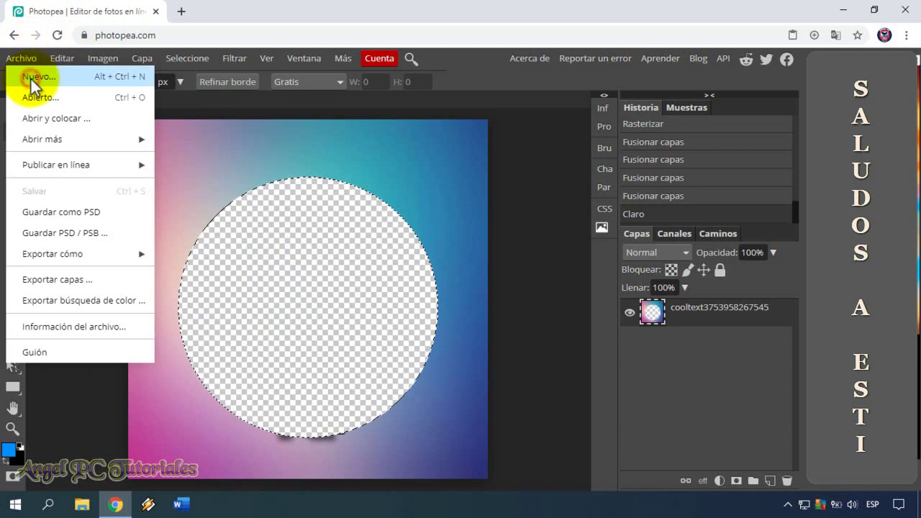
{"action": "left_click", "coordinate": [30, 77]}
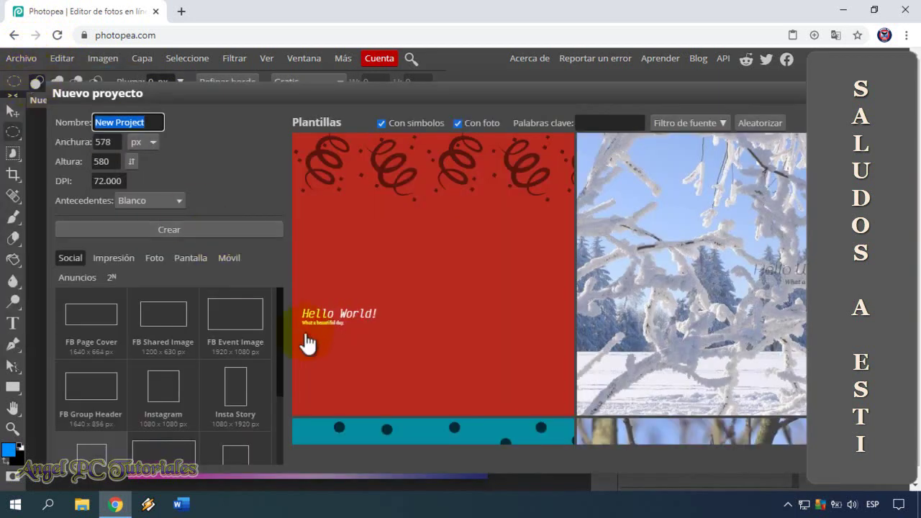
{"action": "left_click_drag", "start_coordinate": [278, 327], "coordinate": [276, 364]}
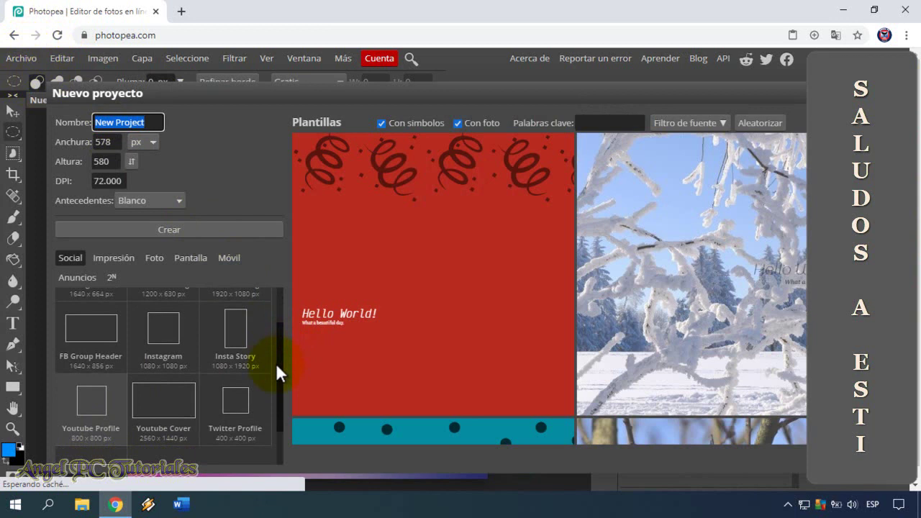
{"action": "left_click", "coordinate": [85, 418]}
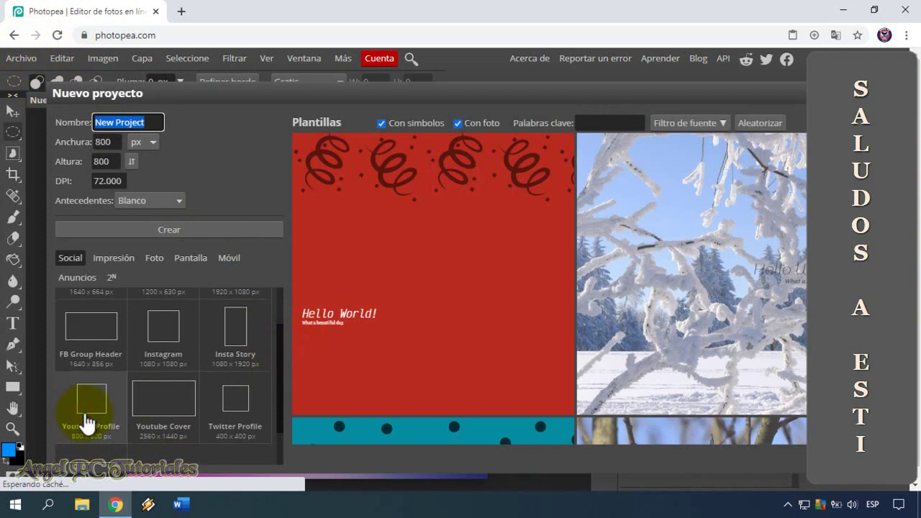
{"action": "left_click", "coordinate": [177, 230]}
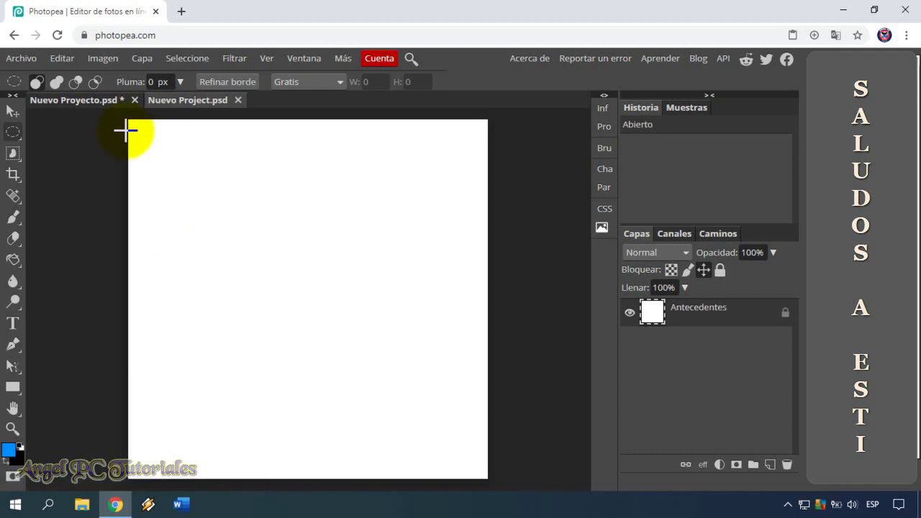
- Paste the circular design as Capa 1 and free-transform it to span the full 800×800 canvas
{"action": "left_click", "coordinate": [59, 59]}
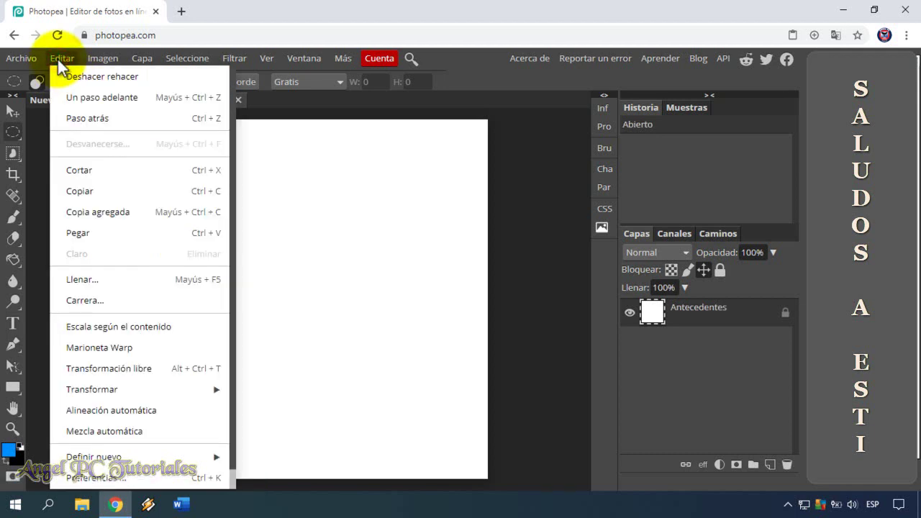
{"action": "left_click", "coordinate": [94, 230]}
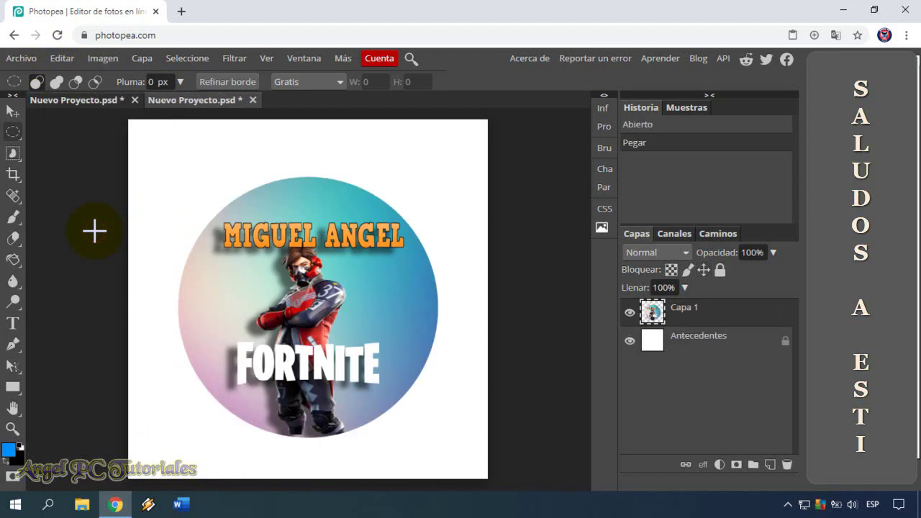
{"action": "left_click", "coordinate": [61, 57]}
{"action": "mouse_move", "coordinate": [92, 390]}
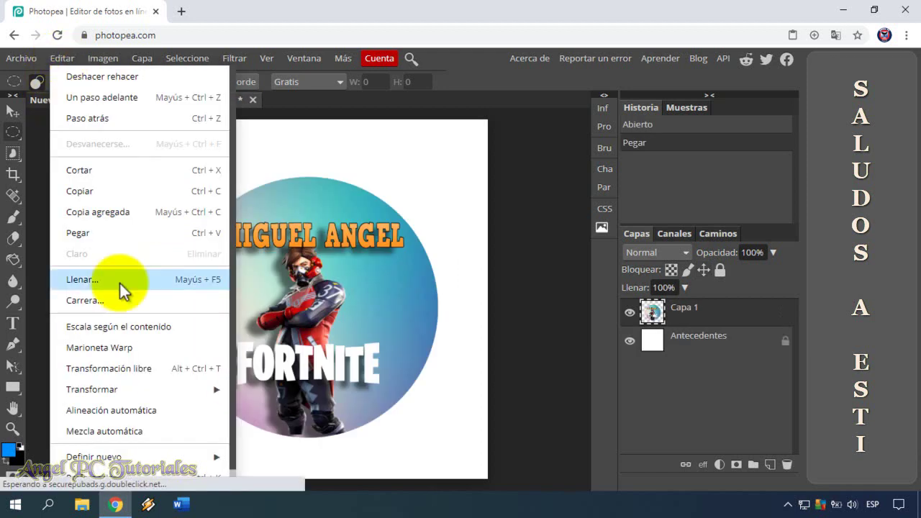
{"action": "left_click", "coordinate": [115, 368]}
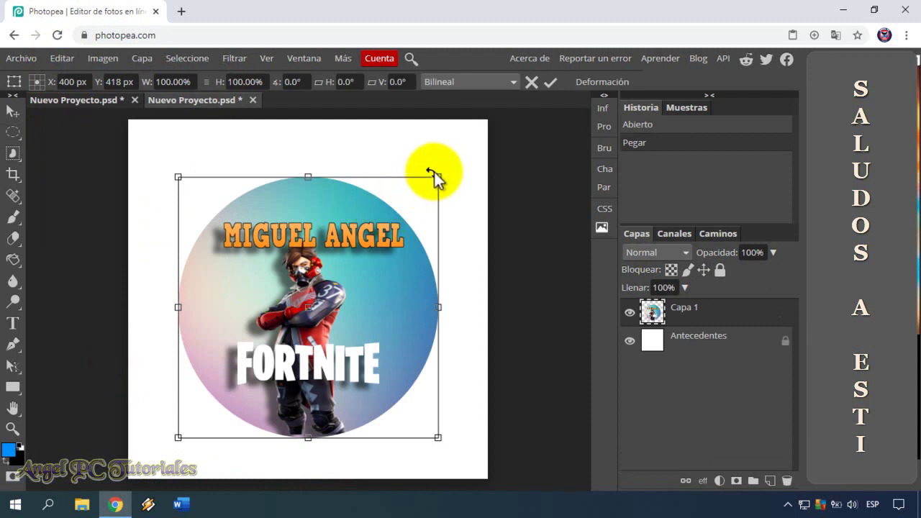
{"action": "left_click_drag", "start_coordinate": [436, 175], "coordinate": [484, 146]}
{"action": "left_click_drag", "start_coordinate": [177, 437], "coordinate": [128, 486]}
{"action": "left_click_drag", "start_coordinate": [128, 315], "coordinate": [132, 317]}
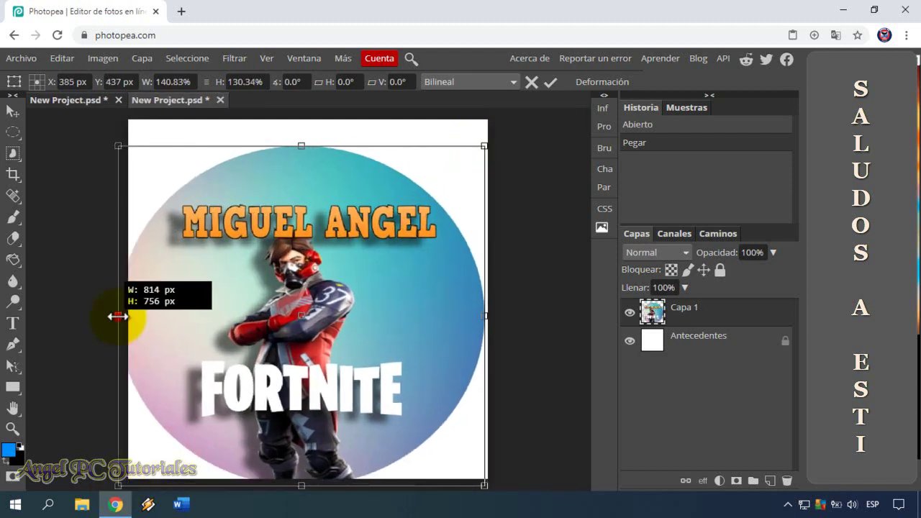
{"action": "left_click_drag", "start_coordinate": [268, 354], "coordinate": [267, 347]}
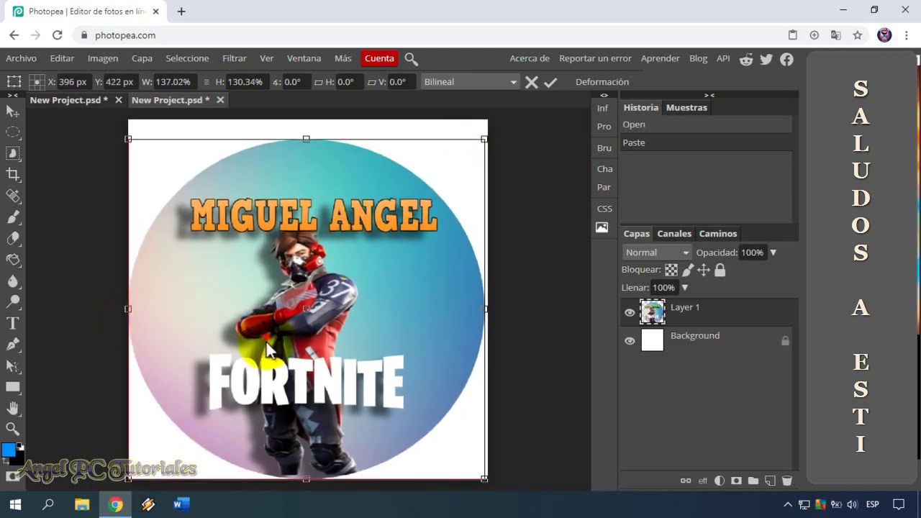
{"action": "left_click_drag", "start_coordinate": [305, 139], "coordinate": [306, 120]}
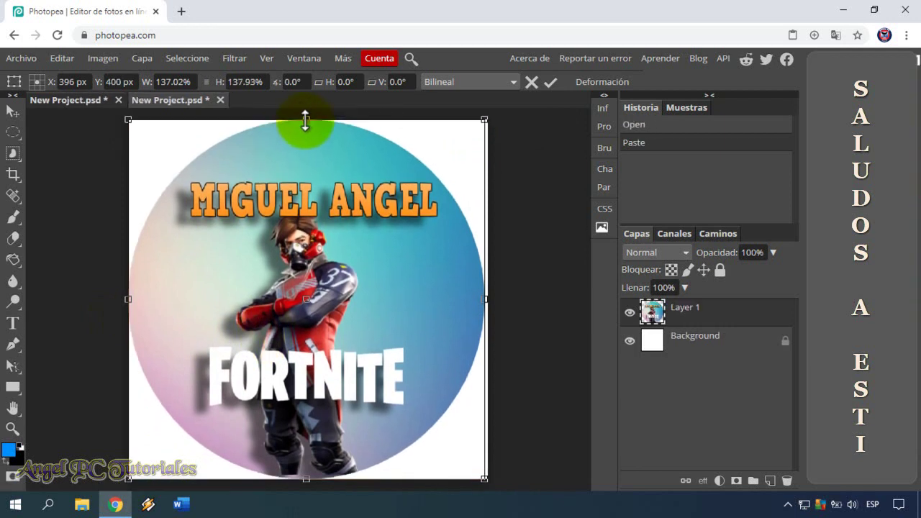
{"action": "left_click_drag", "start_coordinate": [485, 299], "coordinate": [489, 299]}
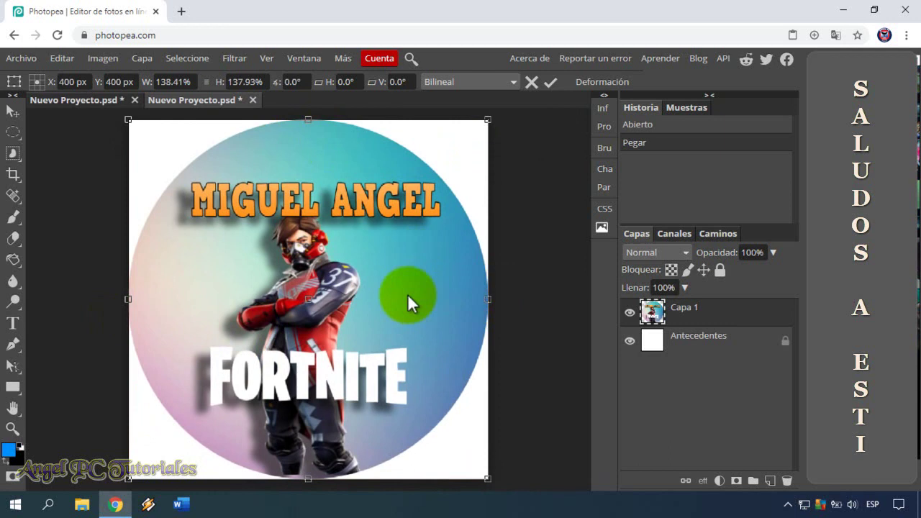
{"action": "key", "text": "Return"}
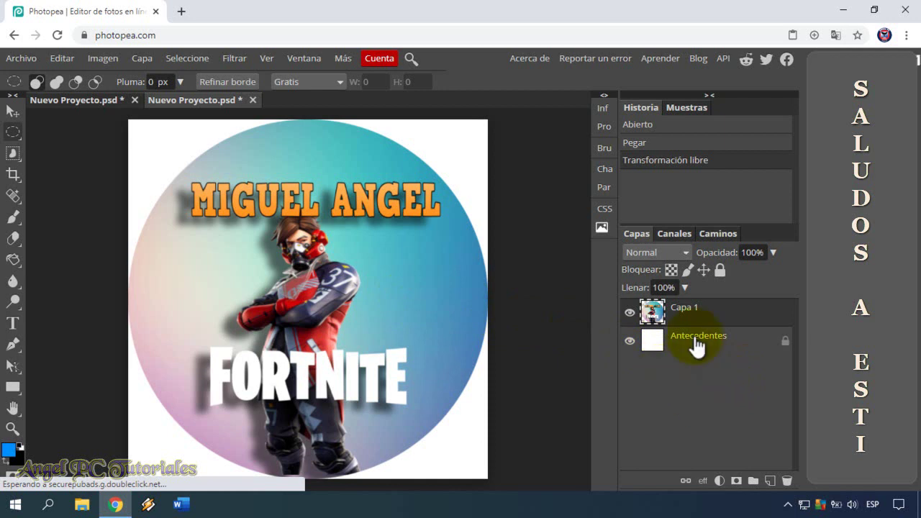
- Hide the Antecedentes background layer and export the avatar as an 800×800 transparent PNG
{"action": "left_click", "coordinate": [630, 340]}
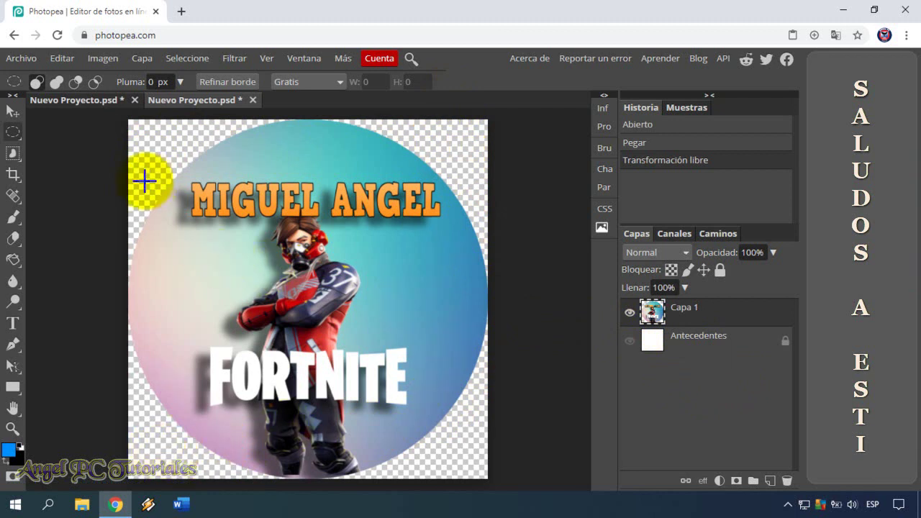
{"action": "left_click", "coordinate": [15, 64]}
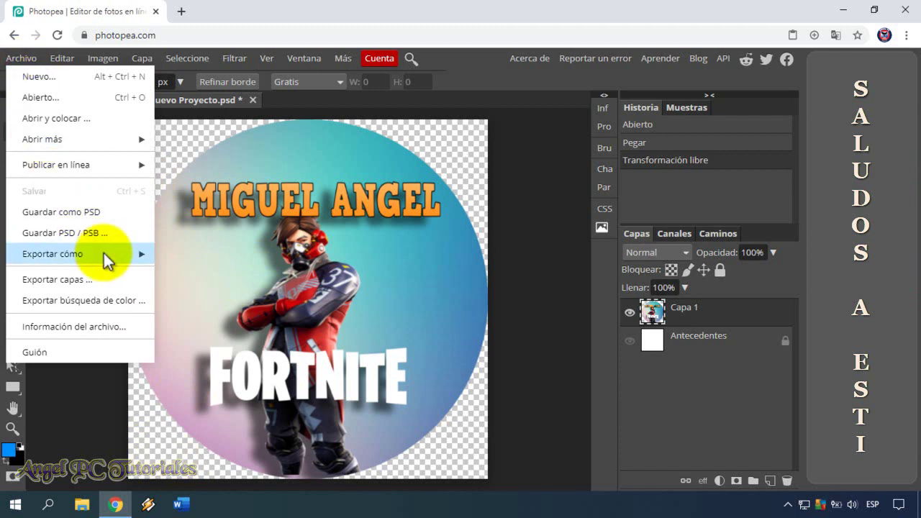
{"action": "left_click", "coordinate": [104, 252]}
{"action": "mouse_move", "coordinate": [52, 254]}
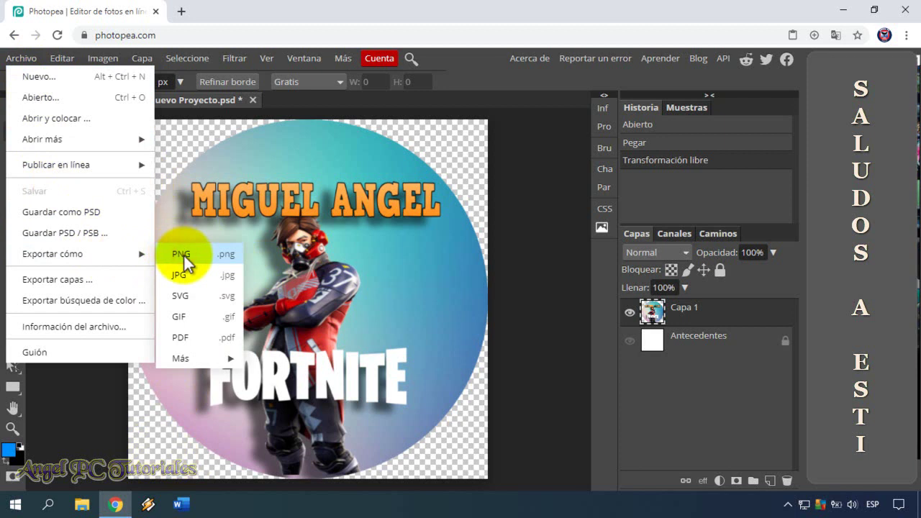
{"action": "left_click", "coordinate": [184, 254]}
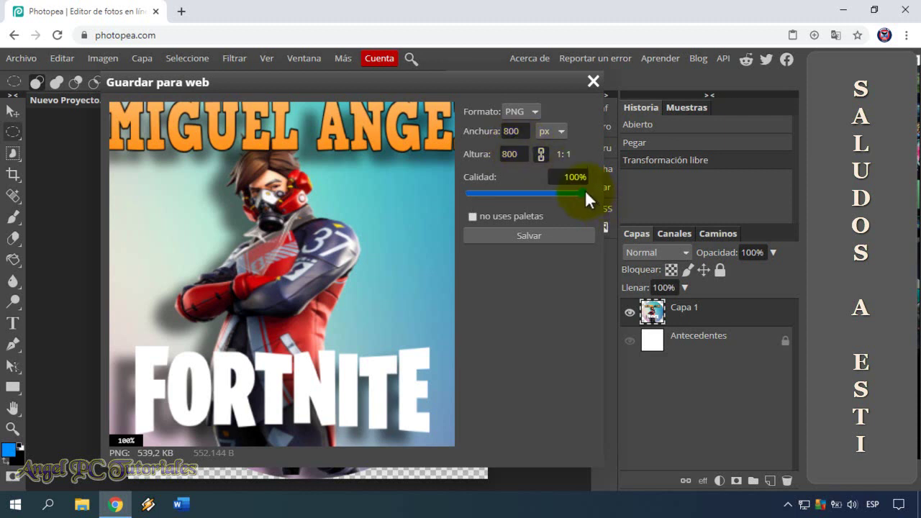
{"action": "left_click", "coordinate": [540, 235]}
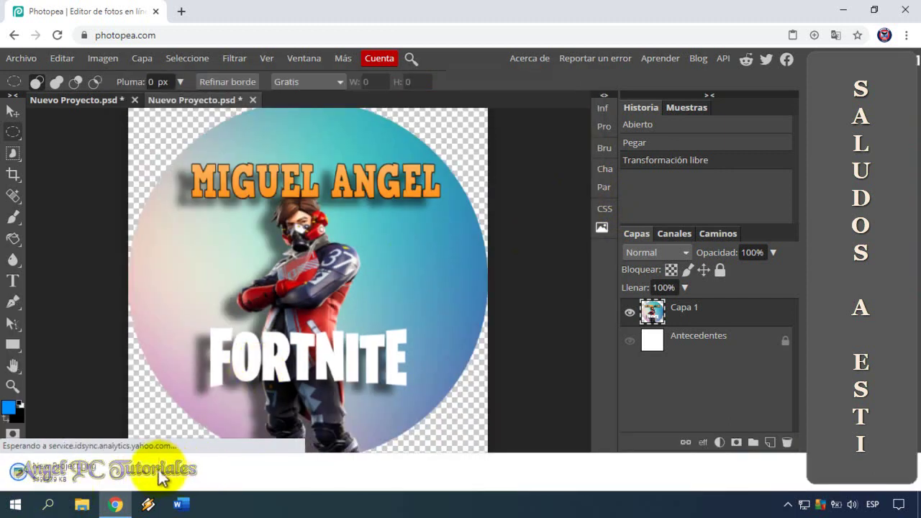
{"action": "right_click", "coordinate": [146, 475]}
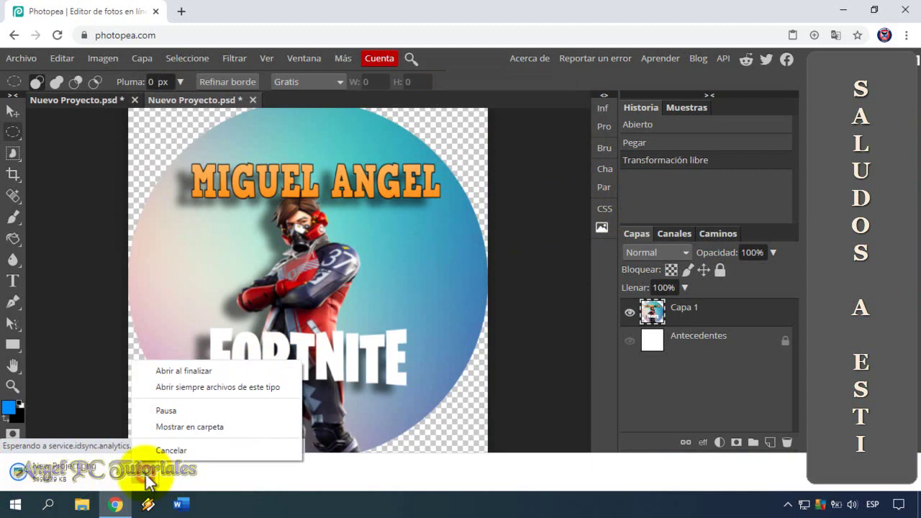
{"action": "left_click", "coordinate": [177, 428]}
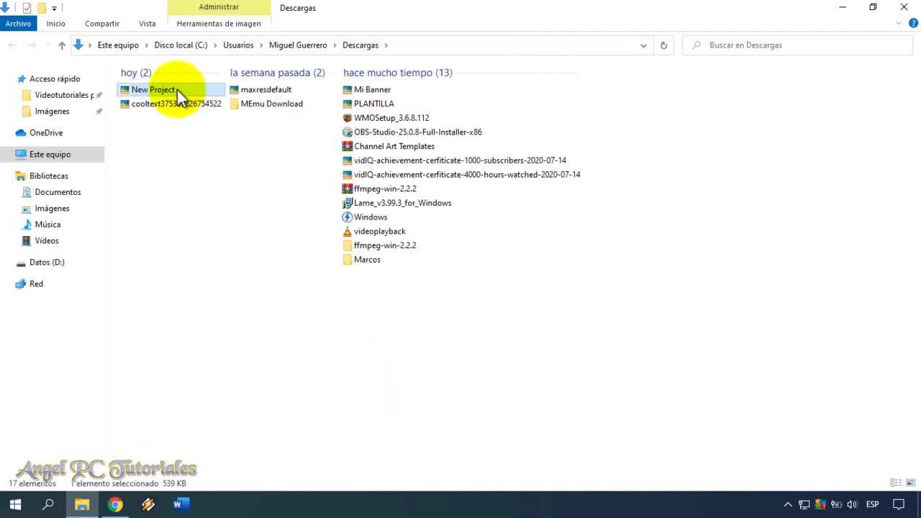
{"action": "double_click", "coordinate": [177, 89]}
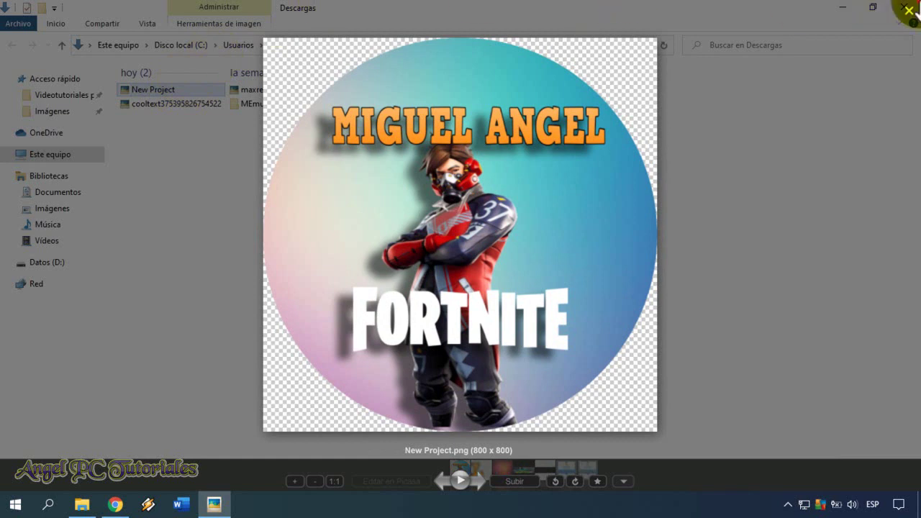
{"action": "left_click", "coordinate": [909, 10]}
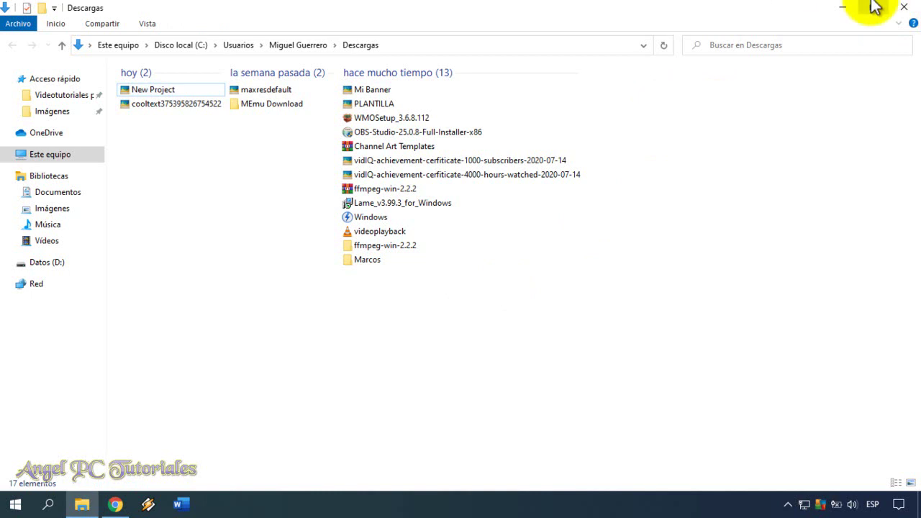
{"action": "left_click", "coordinate": [843, 8]}
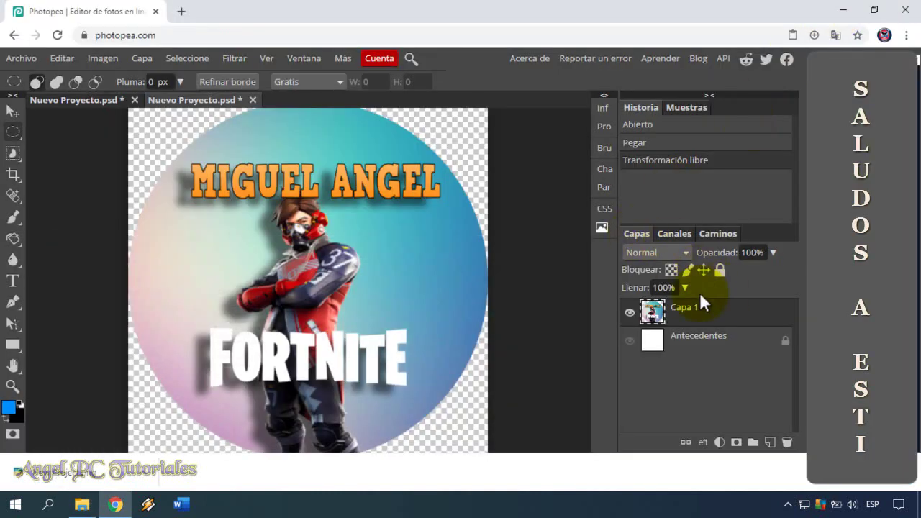